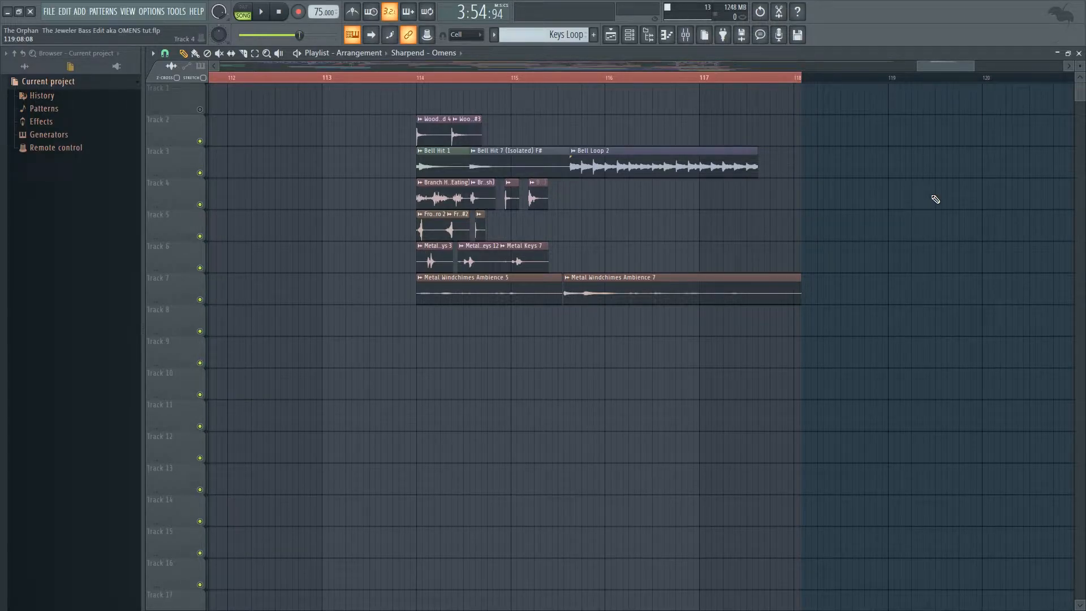
# Step: Save the project and audition the Wooden Board clips on Track 2 and the Bell Hit clips on Track 3
pyautogui.hotkey('ctrl', 's')
pyautogui.click(440, 133)
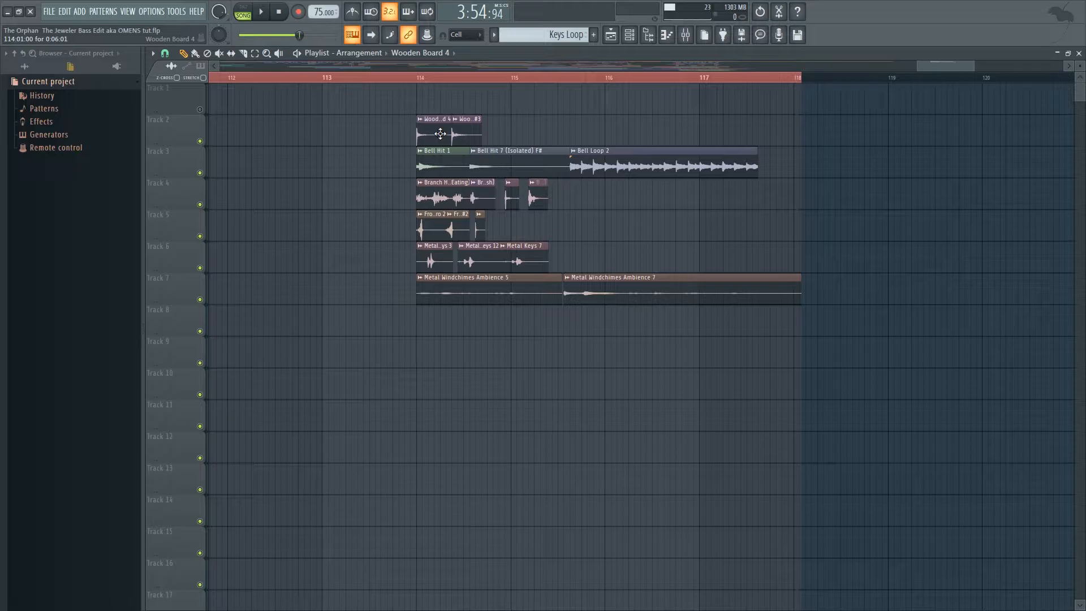
pyautogui.click(468, 130)
pyautogui.click(452, 160)
pyautogui.click(502, 162)
# Step: Play Bell Loop 2 from its start with Track 7 temporarily muted, and stop and unmute the track when done
pyautogui.click(577, 78)
pyautogui.click(200, 299)
pyautogui.press('space')
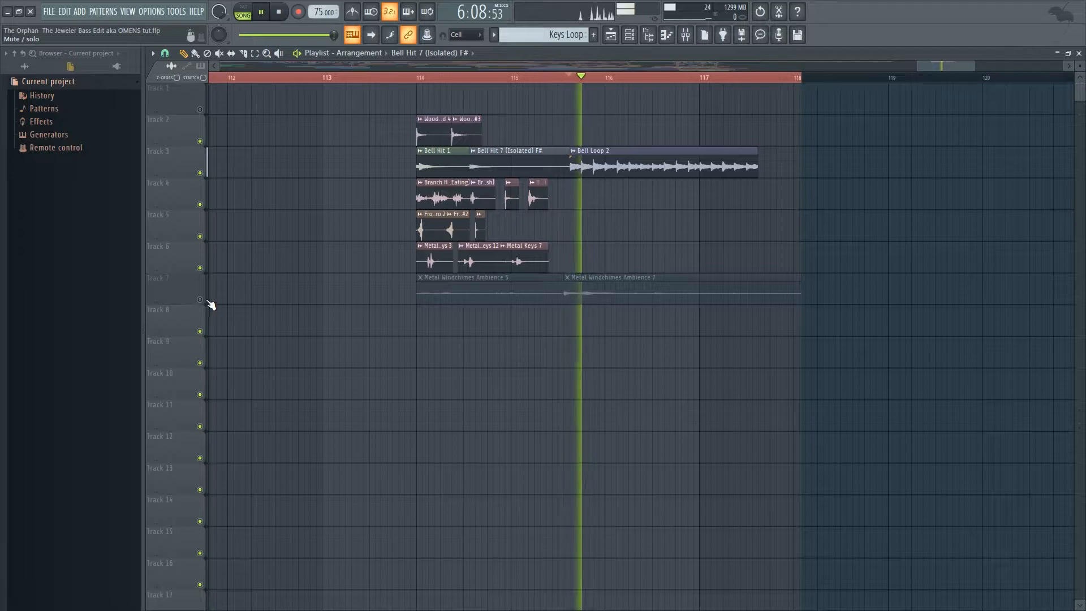
pyautogui.press('space')
pyautogui.click(200, 300)
# Step: Audition the Branch Hit, Frog Guiro and Metal Keys clips on Tracks 4, 5 and 6
pyautogui.click(444, 190)
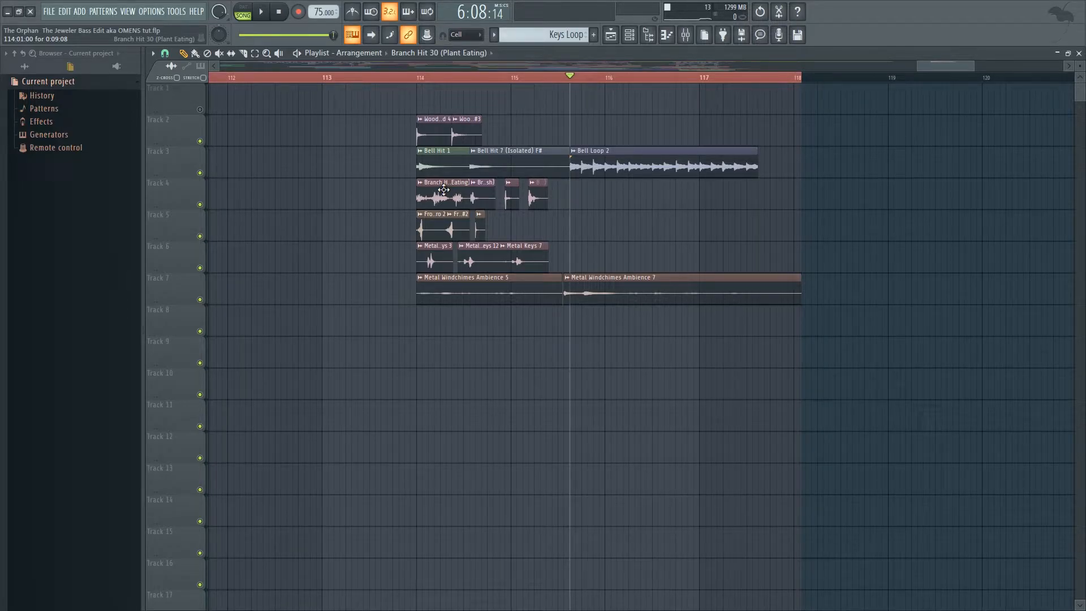
pyautogui.press('q')
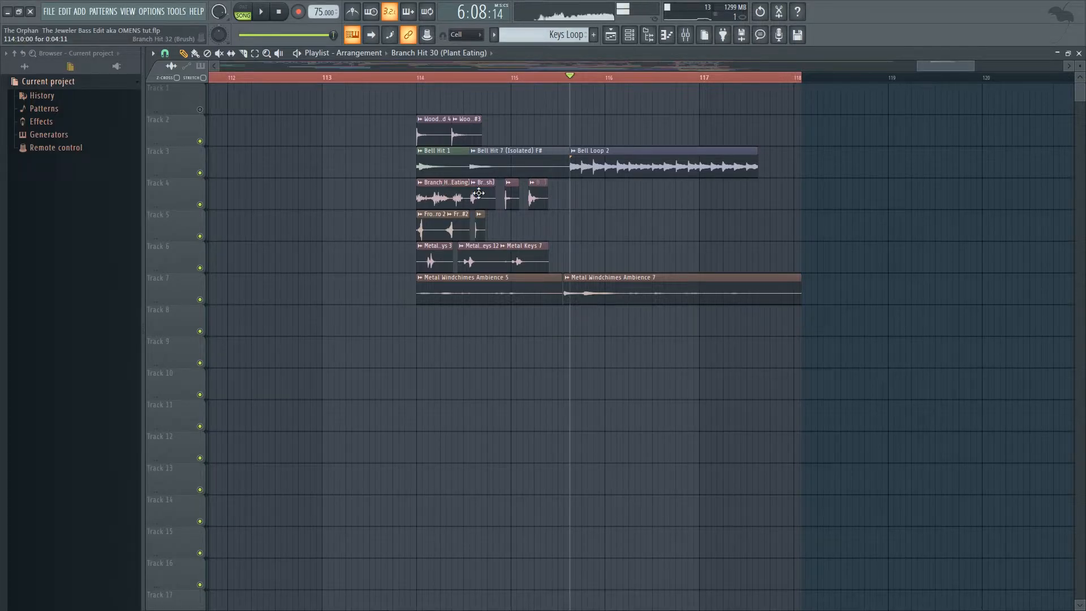
pyautogui.click(537, 200)
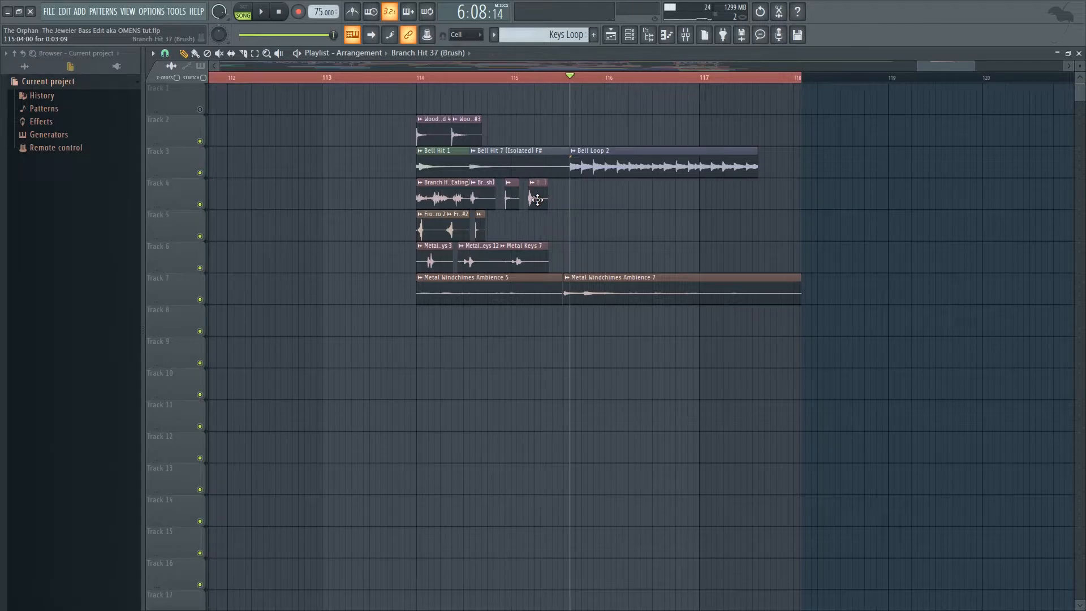
pyautogui.click(435, 228)
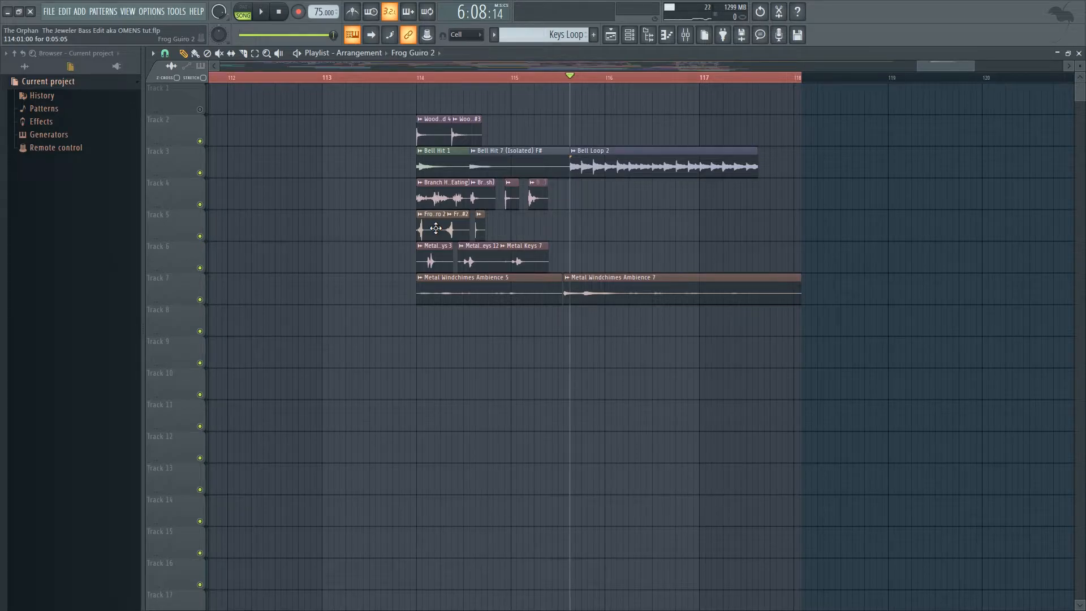
pyautogui.click(456, 229)
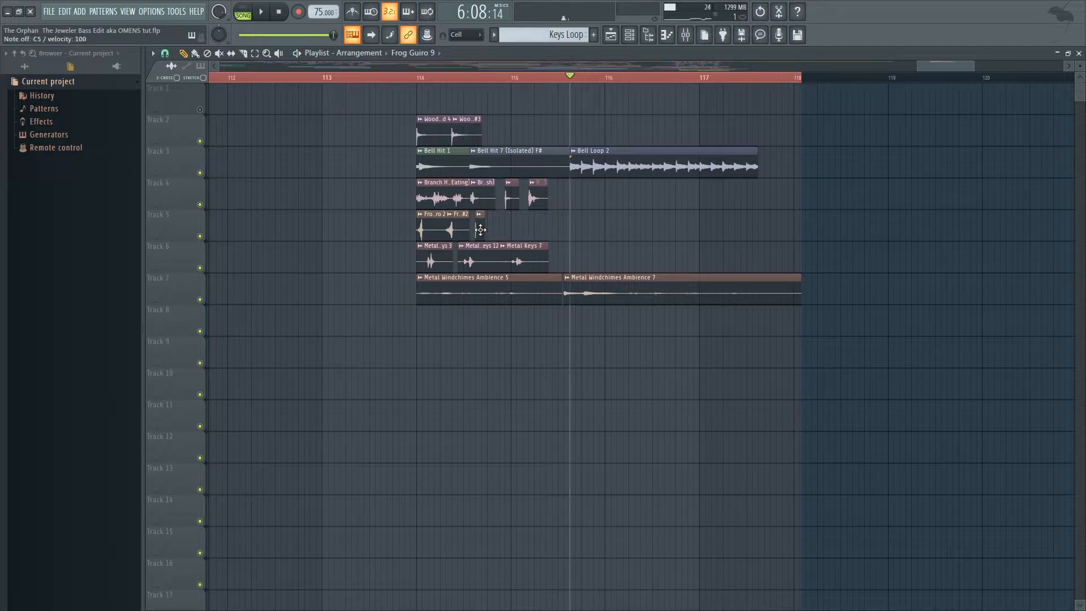
pyautogui.click(444, 258)
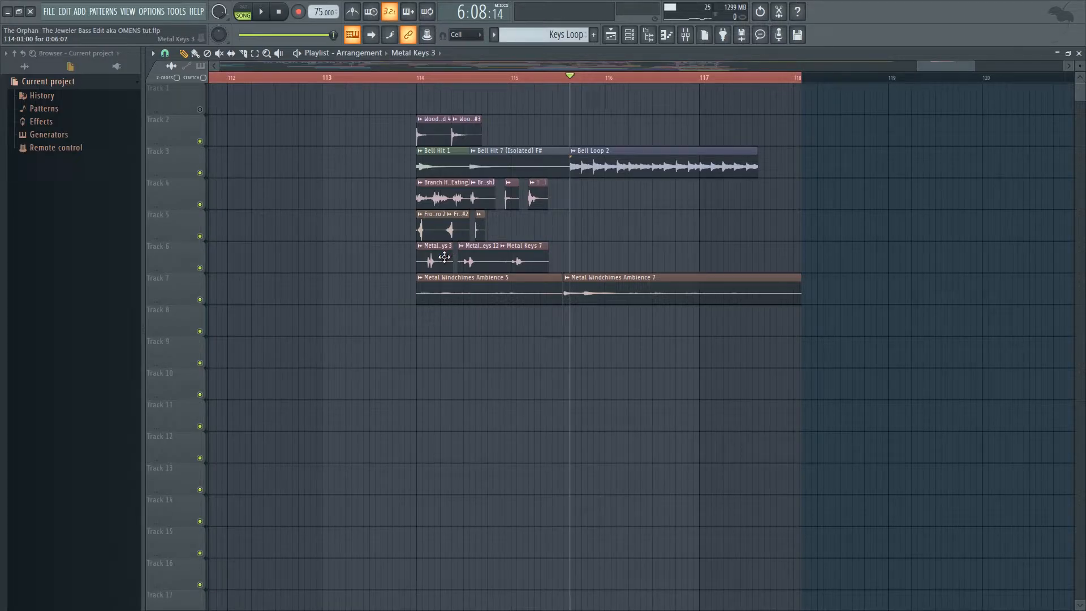
pyautogui.click(475, 259)
pyautogui.click(517, 255)
# Step: Listen to both Metal Windchimes Ambience clips with Track 7 soloed, and restore all tracks after stopping playback
pyautogui.rightClick(201, 300)
pyautogui.click(426, 80)
pyautogui.press('space')
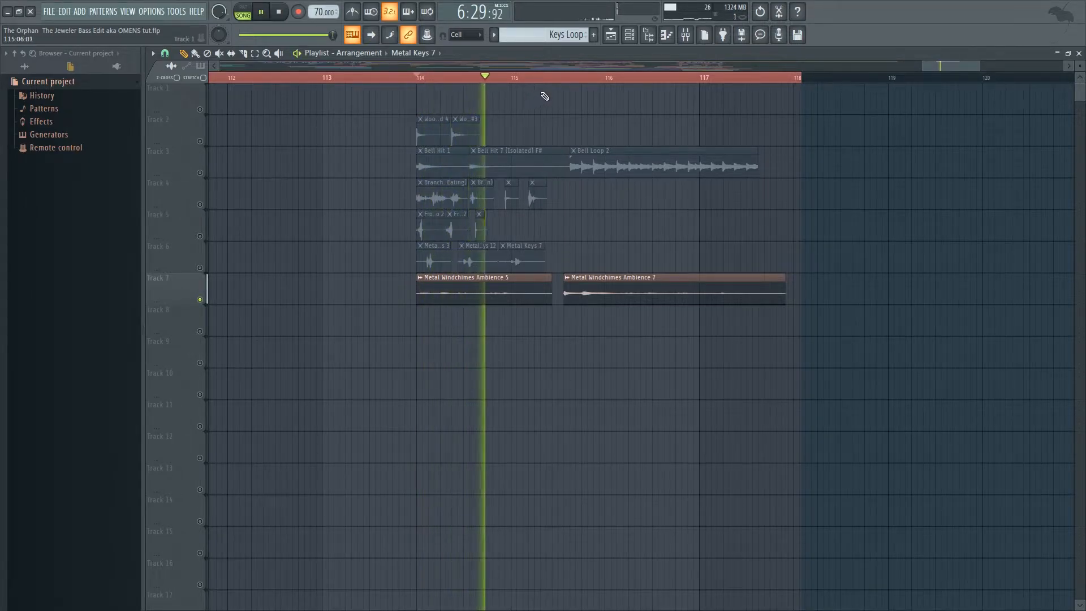
pyautogui.click(563, 80)
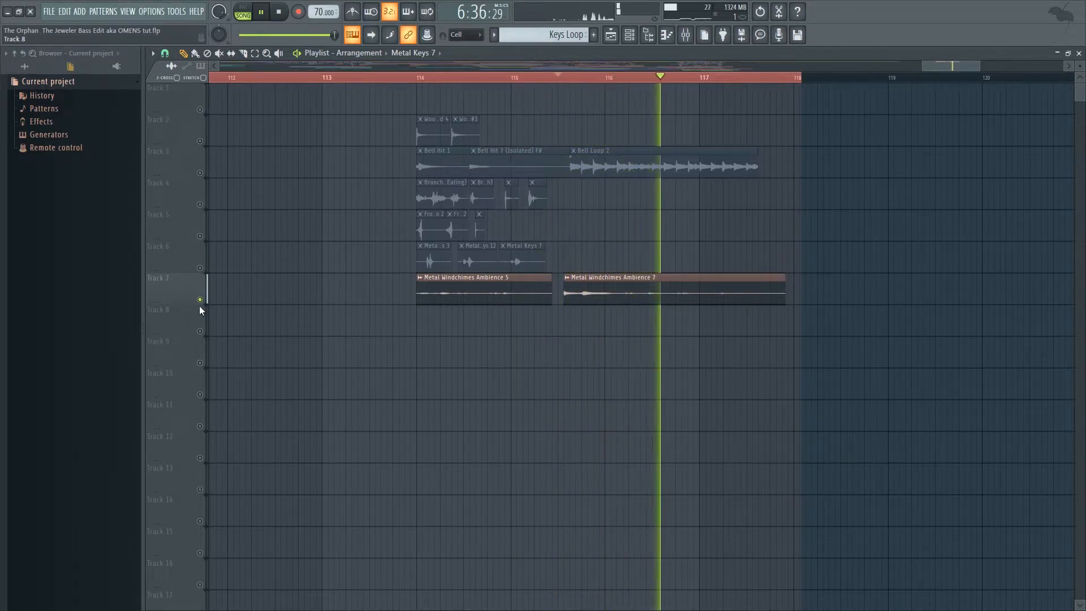
pyautogui.press('space')
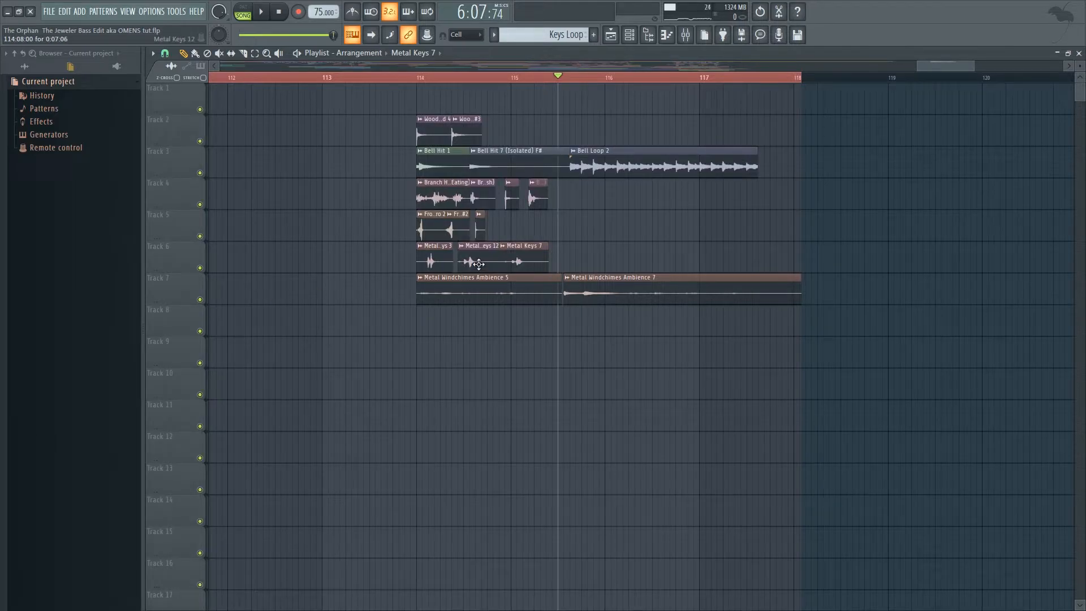
# Step: Go back to the beginning of the arrangement, clear the time selection and place the playhead at bar 8
pyautogui.moveTo(921, 67); pyautogui.dragTo(338, 67)
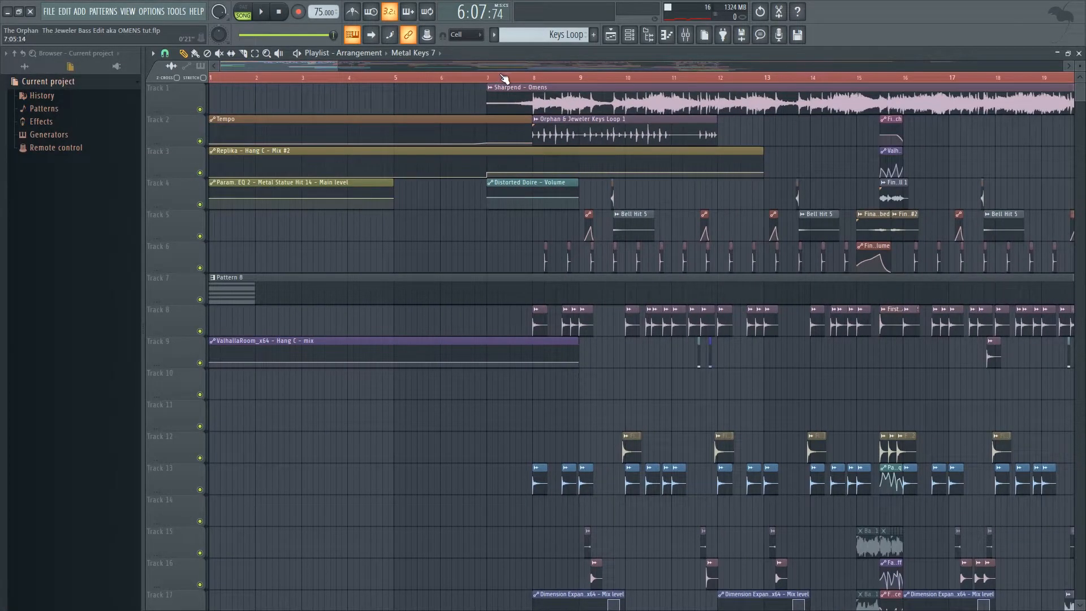
pyautogui.click(177, 11)
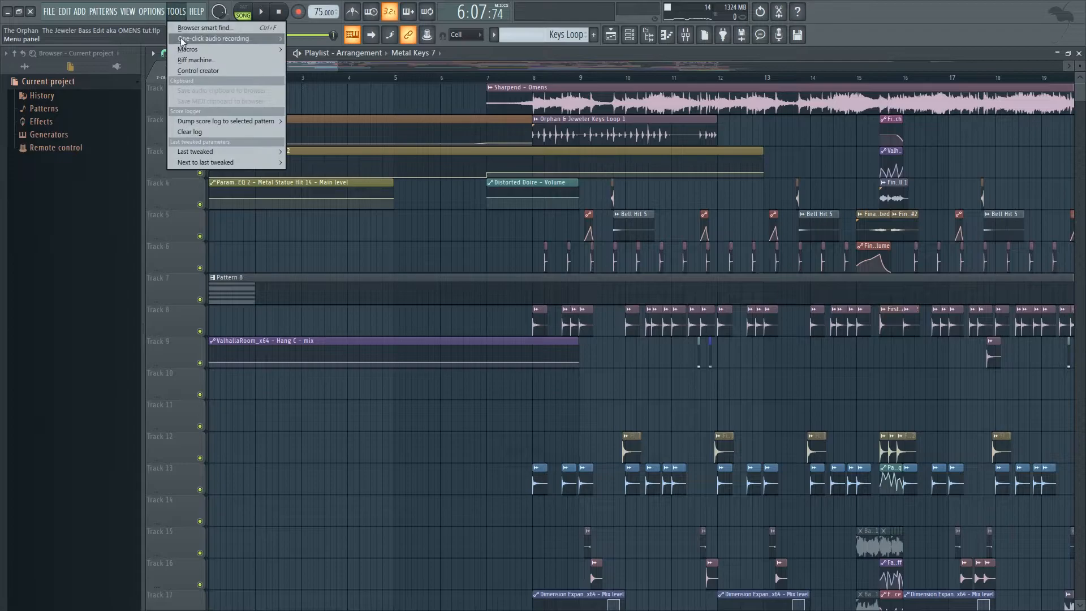
pyautogui.moveTo(189, 51)
pyautogui.click(389, 134)
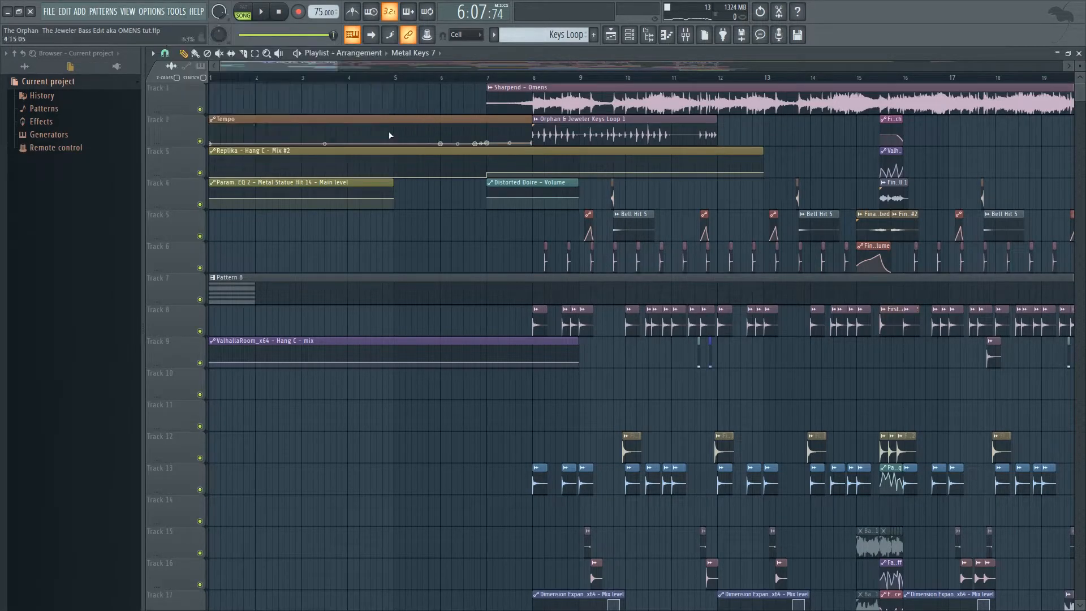
pyautogui.moveTo(245, 63); pyautogui.dragTo(261, 70)
pyautogui.scroll(-1, 265, 121)
pyautogui.scroll(1, 265, 120)
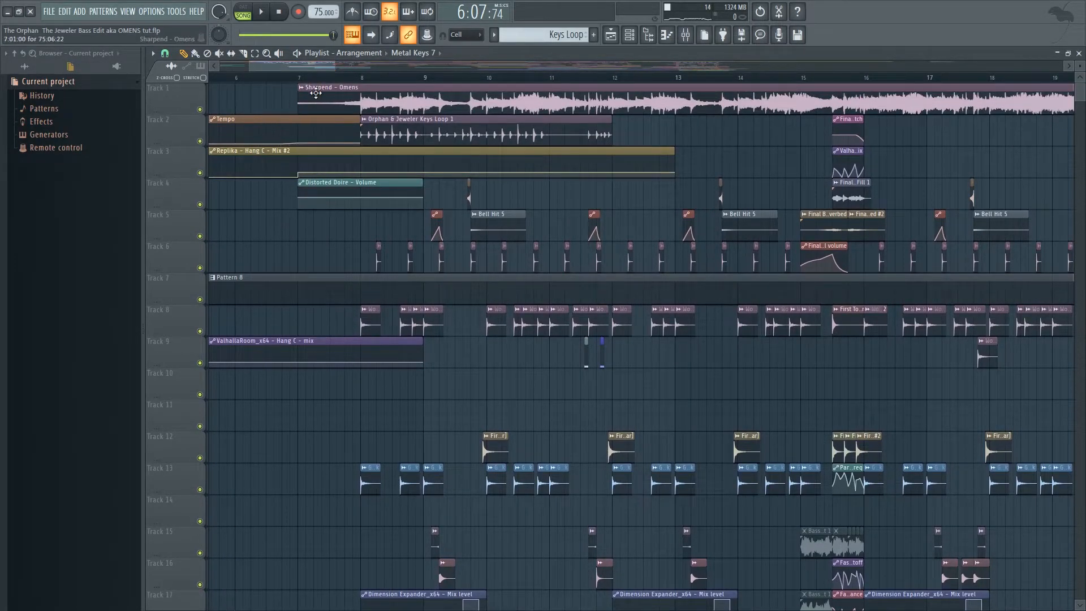
pyautogui.click(361, 78)
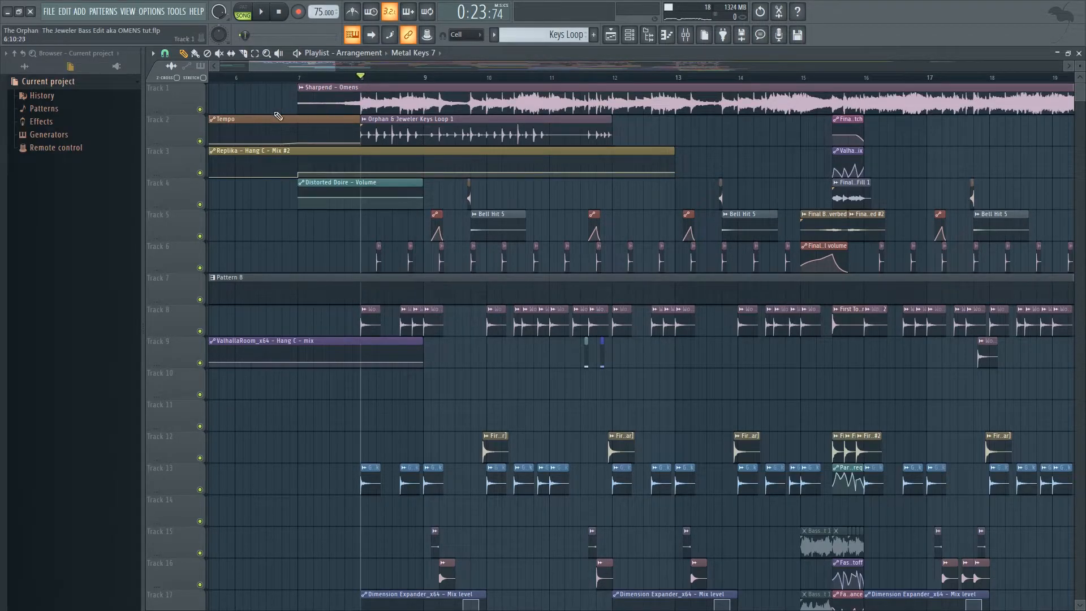
# Step: Solo Track 1, enable Track 2 alongside it and play the Omens track with the keys loop from just before bar 8
pyautogui.rightClick(200, 110)
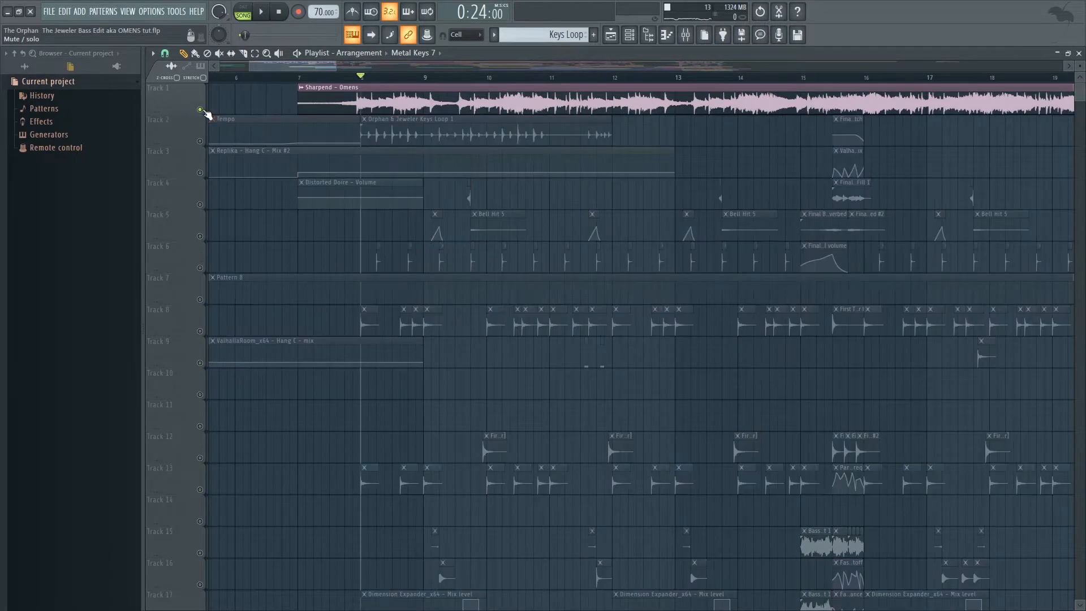
pyautogui.moveTo(338, 68); pyautogui.dragTo(356, 68)
pyautogui.click(333, 78)
pyautogui.click(200, 141)
pyautogui.press('space')
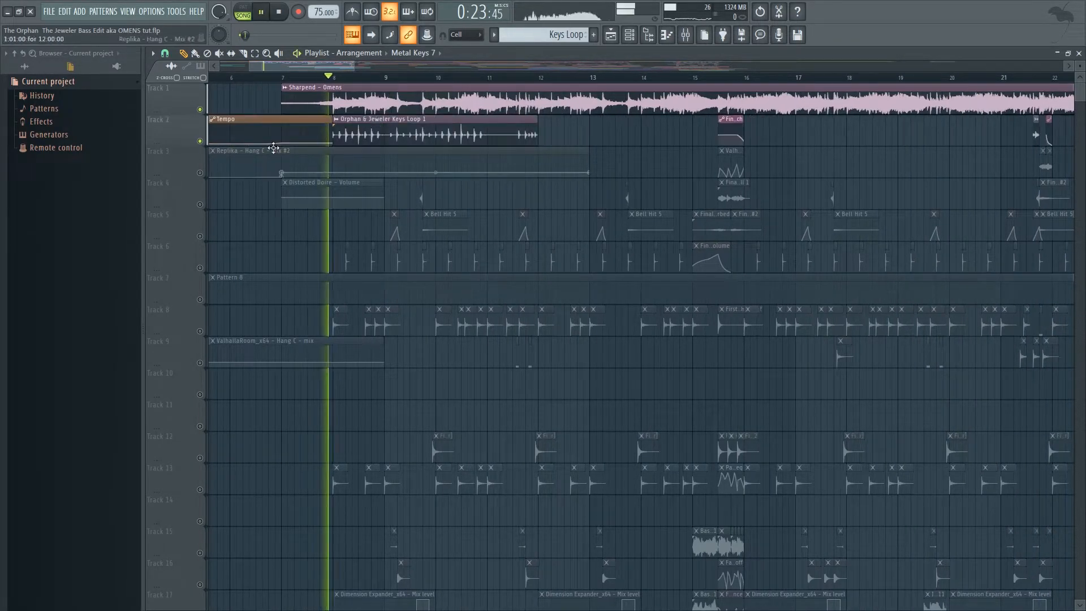
pyautogui.rightClick(460, 165)
pyautogui.rightClick(460, 138)
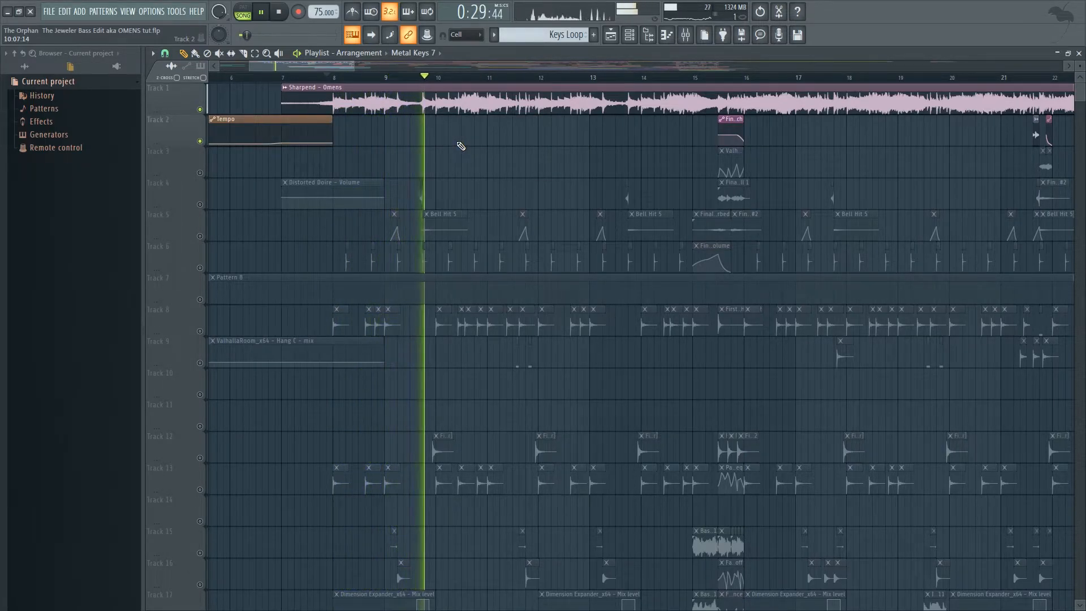
pyautogui.press('space')
pyautogui.hotkey('ctrl', 'z')
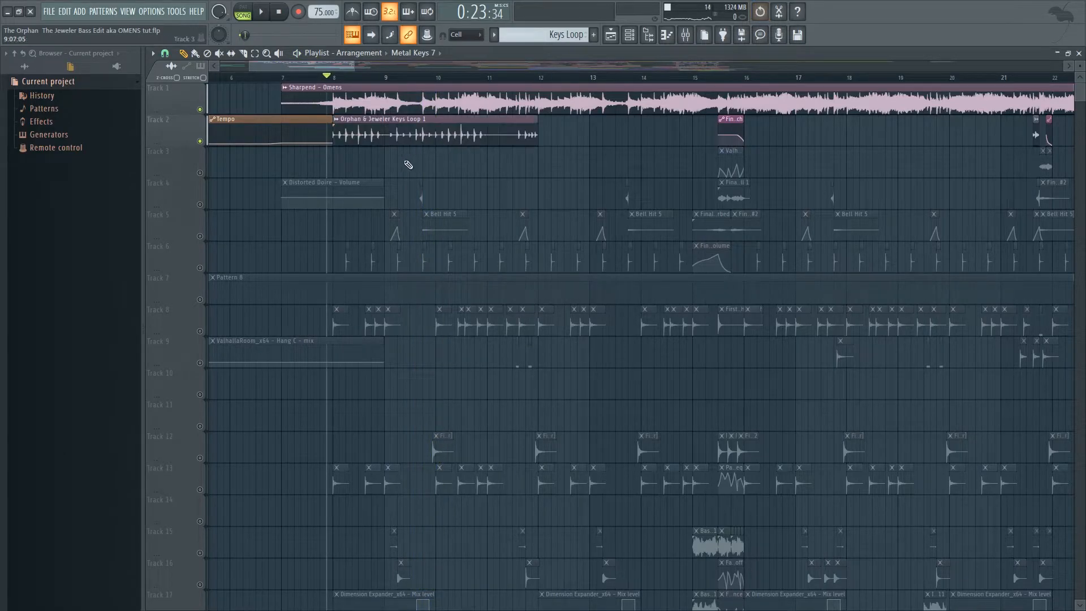
pyautogui.hotkey('ctrl', 'alt', 'z')
# Step: Restore all tracks, mute the Sharpend - Omens track and play the Wooden Board 7 rhythm with Track 8 soloed
pyautogui.rightClick(205, 175)
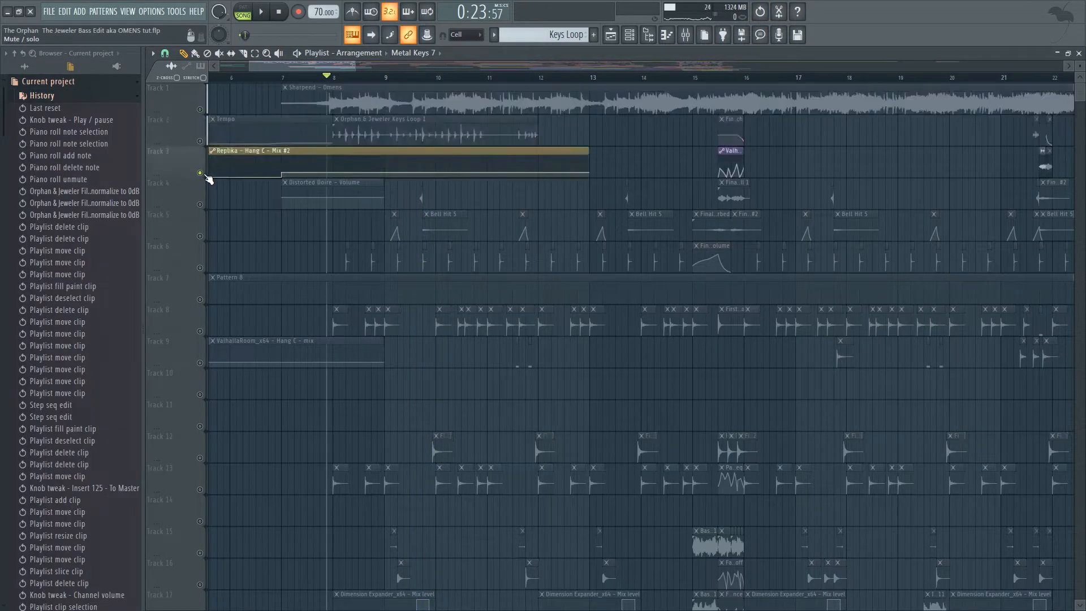
pyautogui.rightClick(204, 175)
pyautogui.click(201, 110)
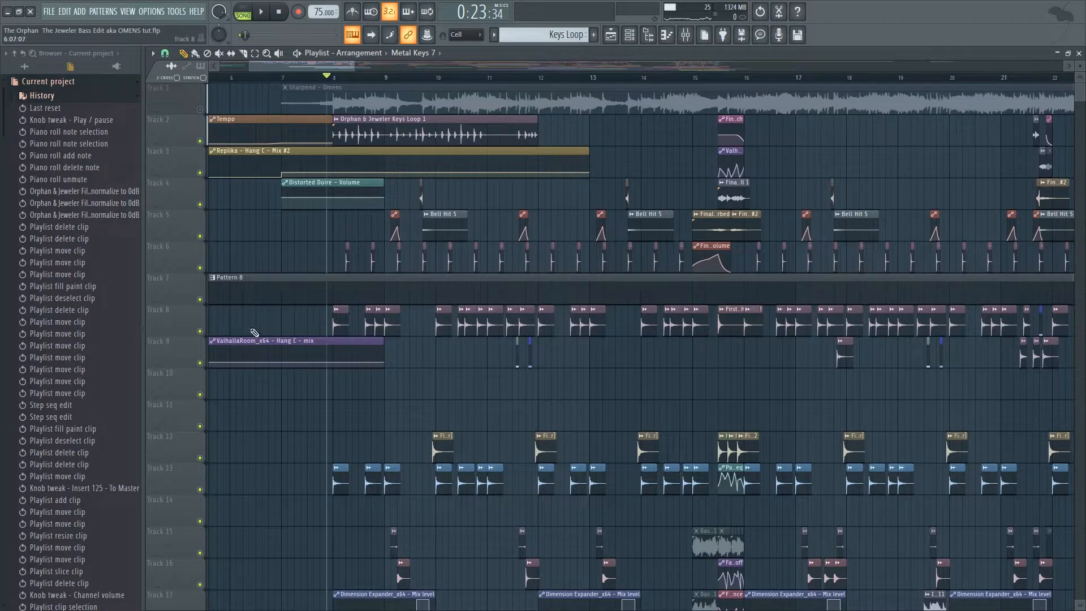
pyautogui.rightClick(201, 331)
pyautogui.press('space')
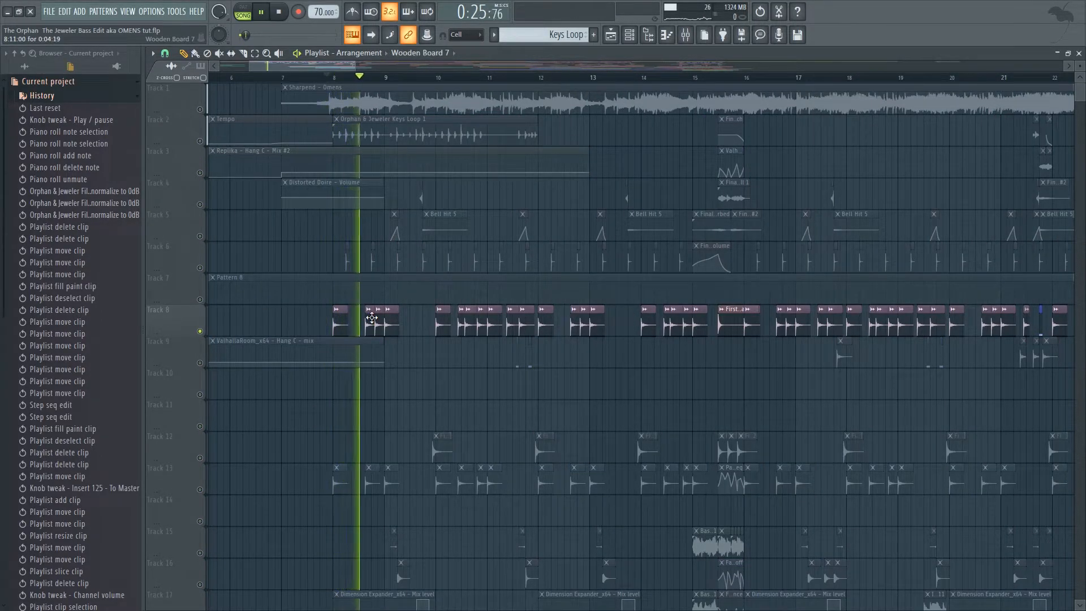
pyautogui.press('space')
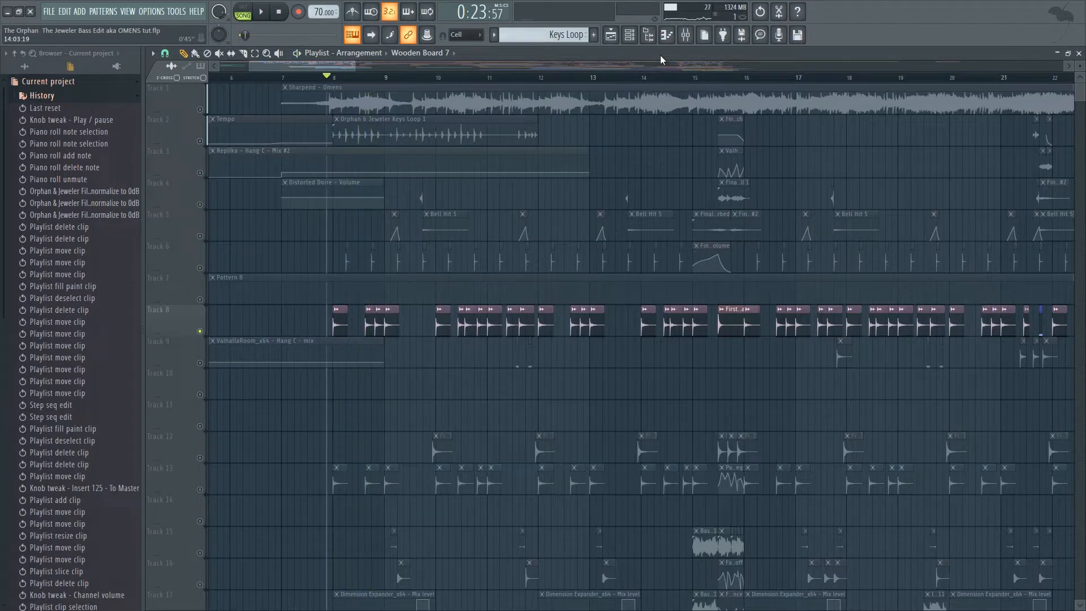
# Step: Examine the CamelCrusher and Fruity Parametric EQ 2 settings on the Wooden Board 7 mixer track and audition it while toggling its effects
pyautogui.click(685, 35)
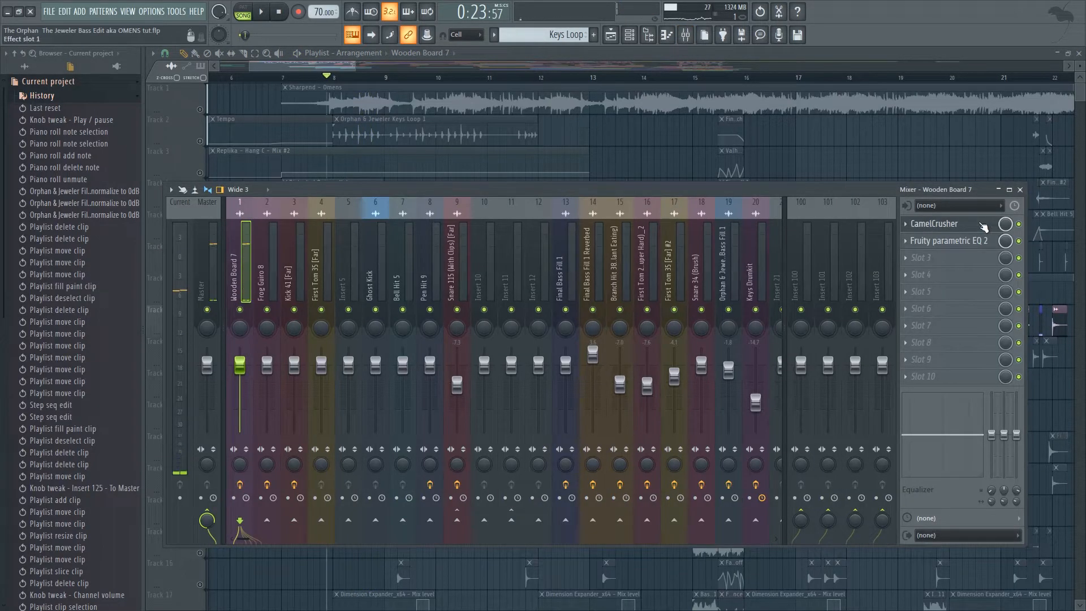
pyautogui.click(983, 225)
pyautogui.click(982, 240)
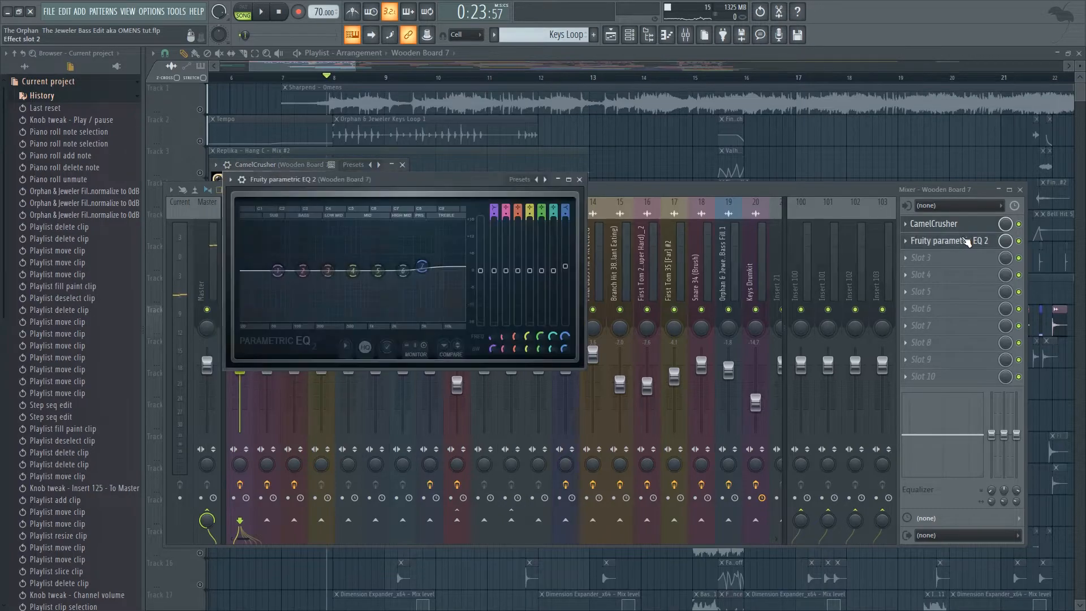
pyautogui.click(579, 180)
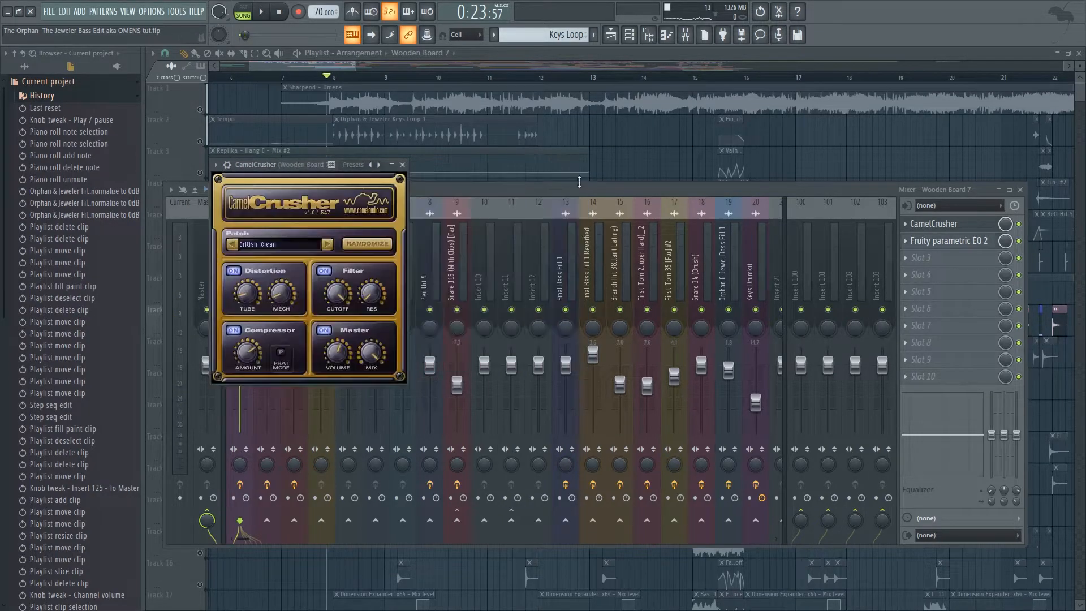
pyautogui.click(404, 165)
pyautogui.moveTo(399, 189); pyautogui.dragTo(425, 208)
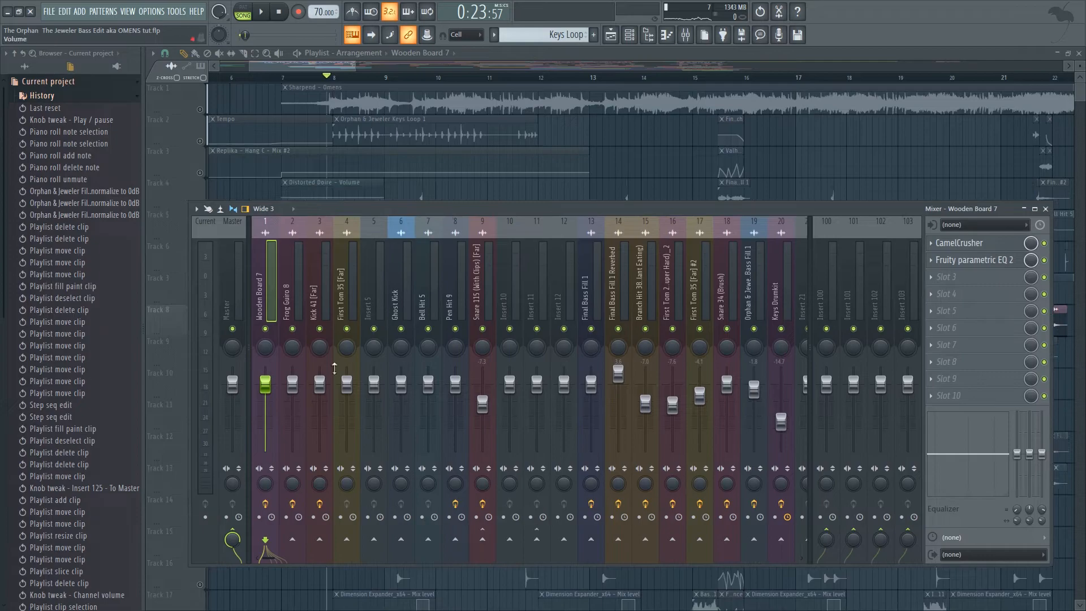
pyautogui.click(265, 504)
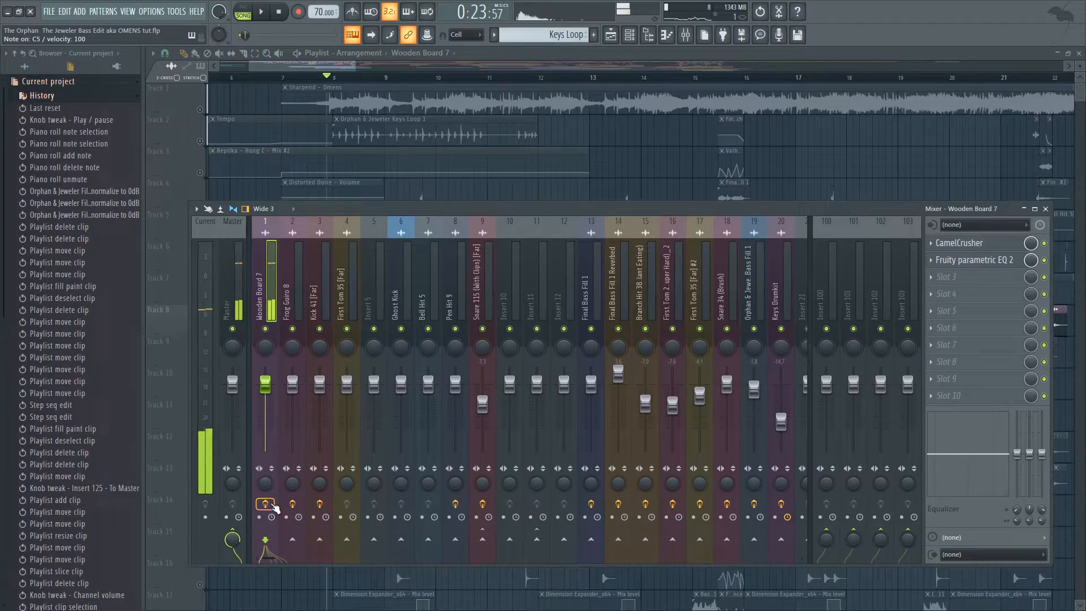
# Step: Unmute Track 6 alongside Track 8 in the playlist and select its first Frog Guiro 8 clip
pyautogui.moveTo(354, 67); pyautogui.dragTo(305, 83)
pyautogui.click(200, 268)
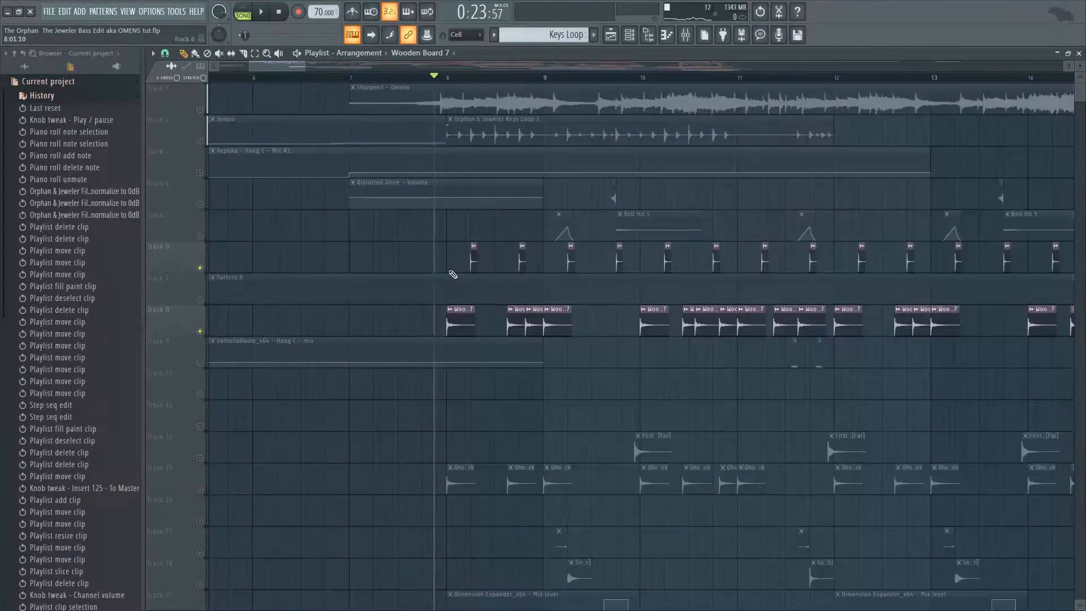
pyautogui.click(475, 258)
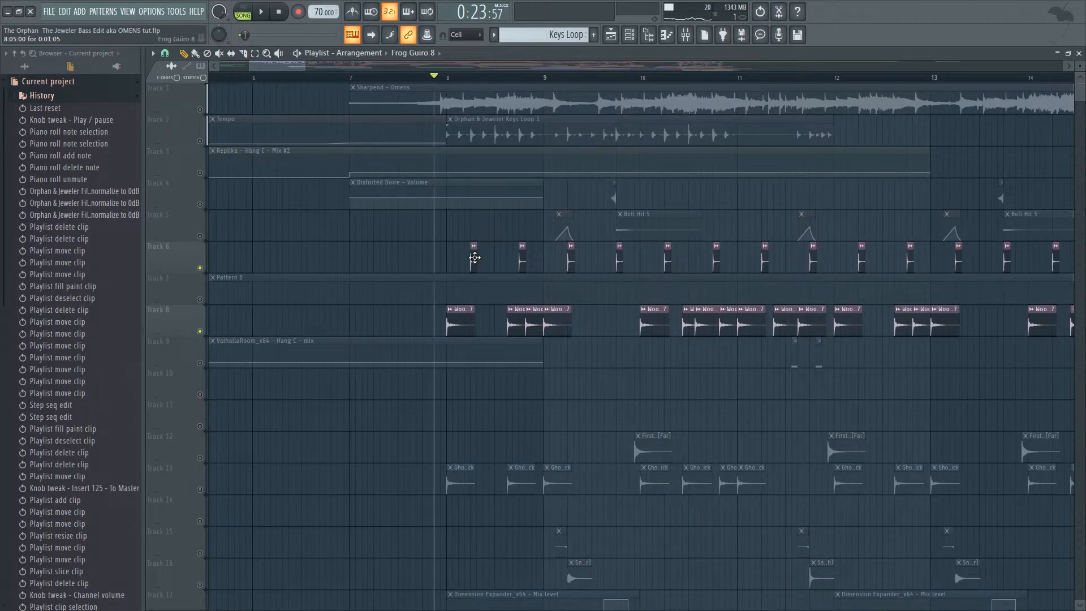
# Step: Examine the Replika and Dimension Expander effects on the Frog Guiro 8 mixer track and return to the playlist
pyautogui.click(685, 35)
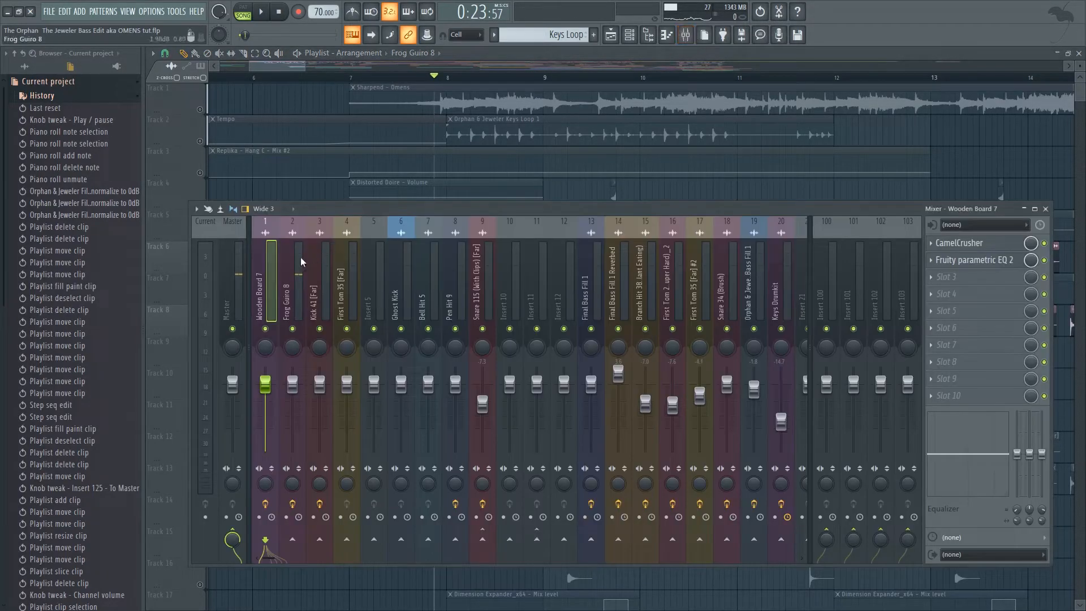
pyautogui.click(951, 260)
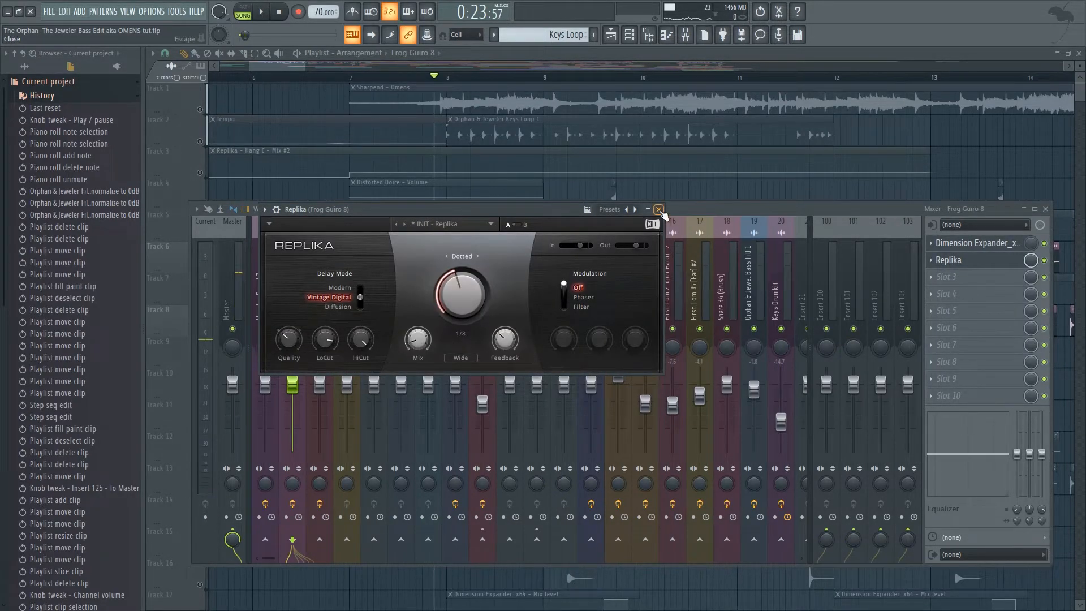
pyautogui.click(972, 243)
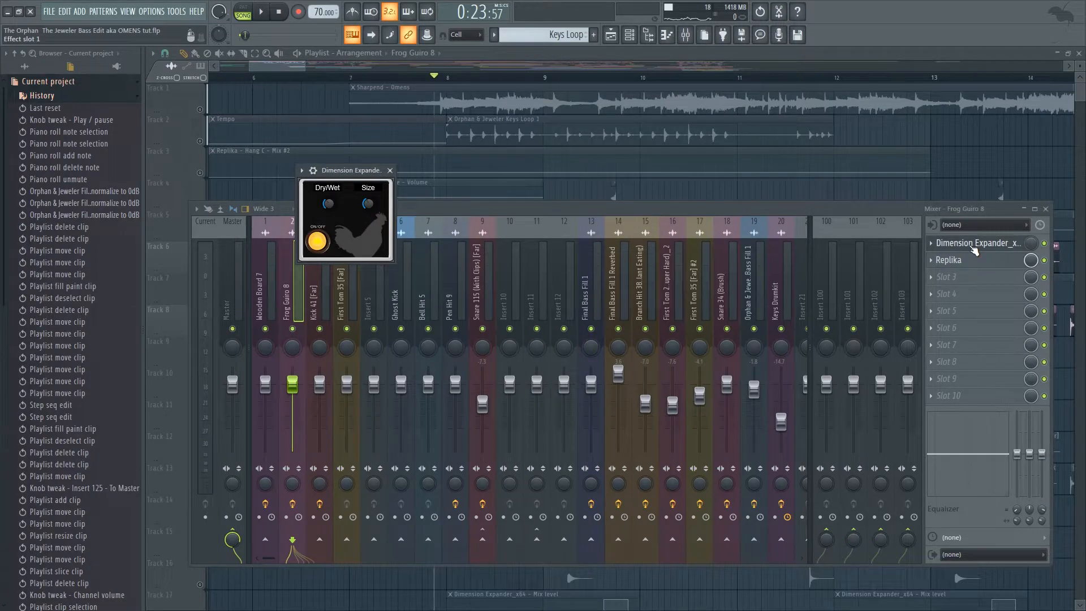
pyautogui.click(281, 56)
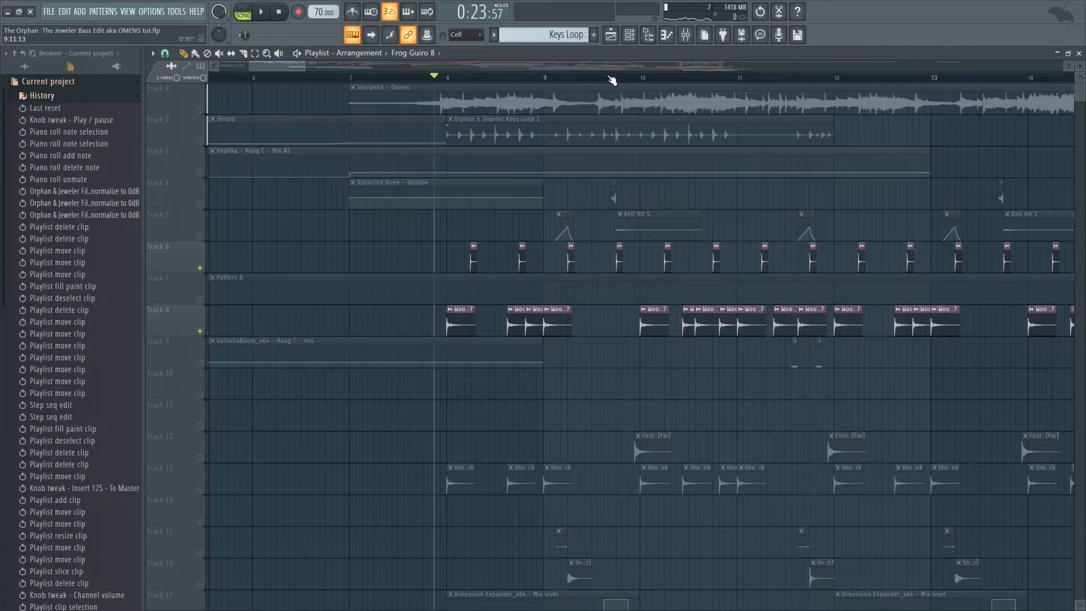
# Step: Unmute Track 17 with the Dimension Expander mix level automation and audition the layers around bar 9
pyautogui.click(604, 78)
pyautogui.scroll(-5, 593, 190)
pyautogui.click(201, 473)
pyautogui.scroll(3, 575, 206)
pyautogui.press('space')
pyautogui.press('space')
pyautogui.click(568, 78)
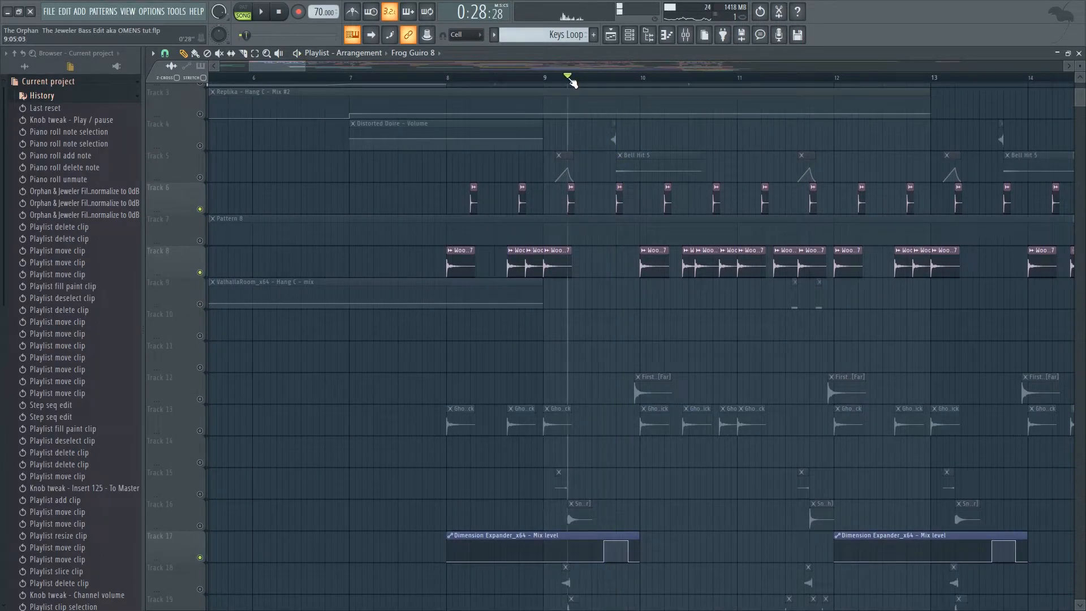
pyautogui.press('space')
pyautogui.press('space')
pyautogui.click(612, 78)
pyautogui.press('space')
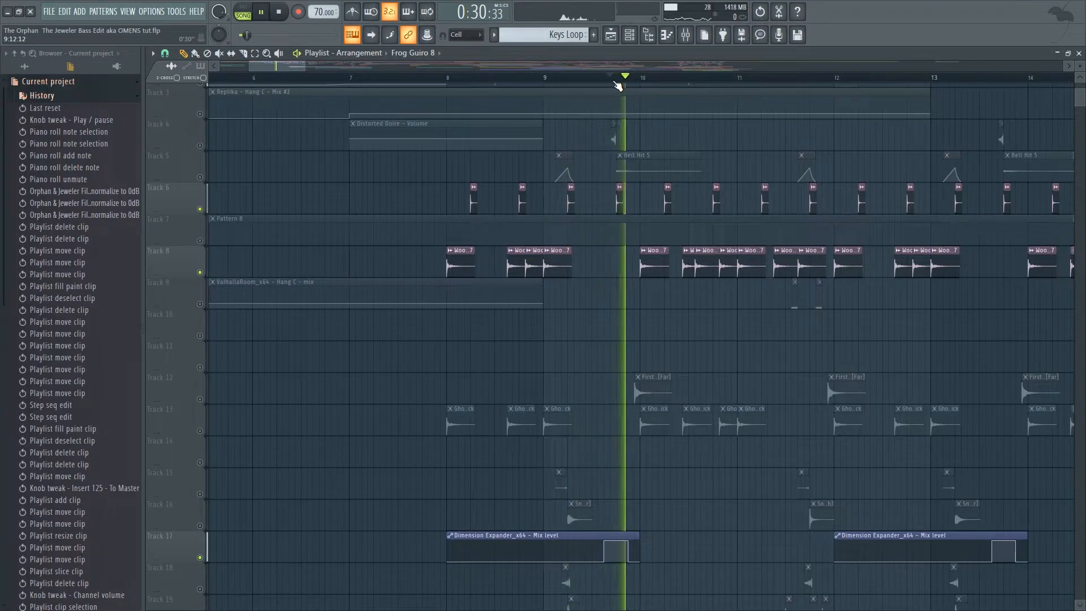
pyautogui.press('space')
# Step: Unmute Track 4 and audition its Frog Guiro 4 hit between bars 9 and 10 with the other layers
pyautogui.scroll(2, 575, 176)
pyautogui.scroll(1, 578, 180)
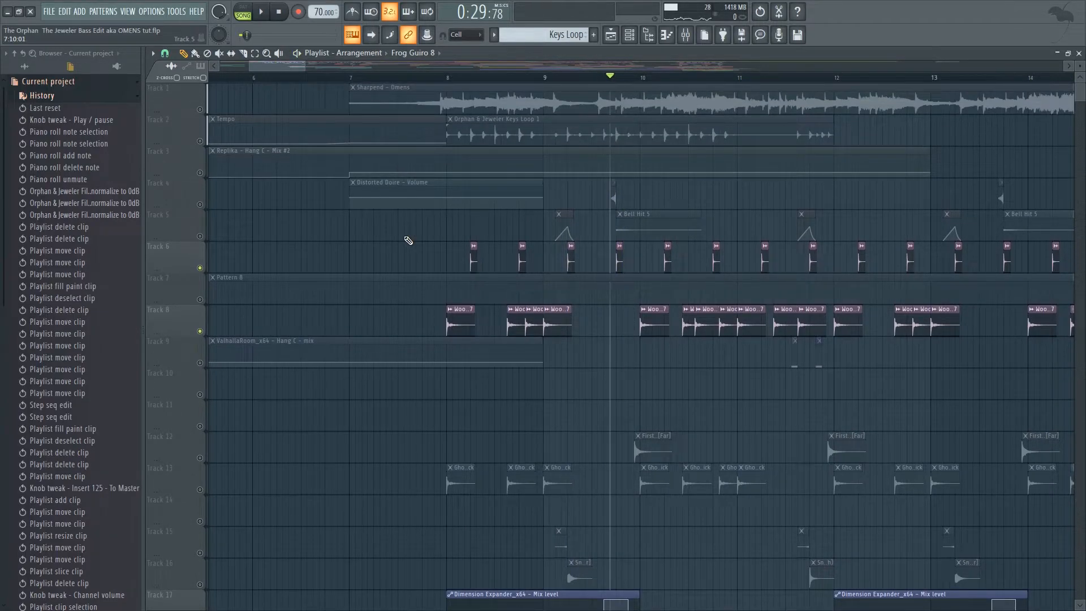
pyautogui.click(200, 204)
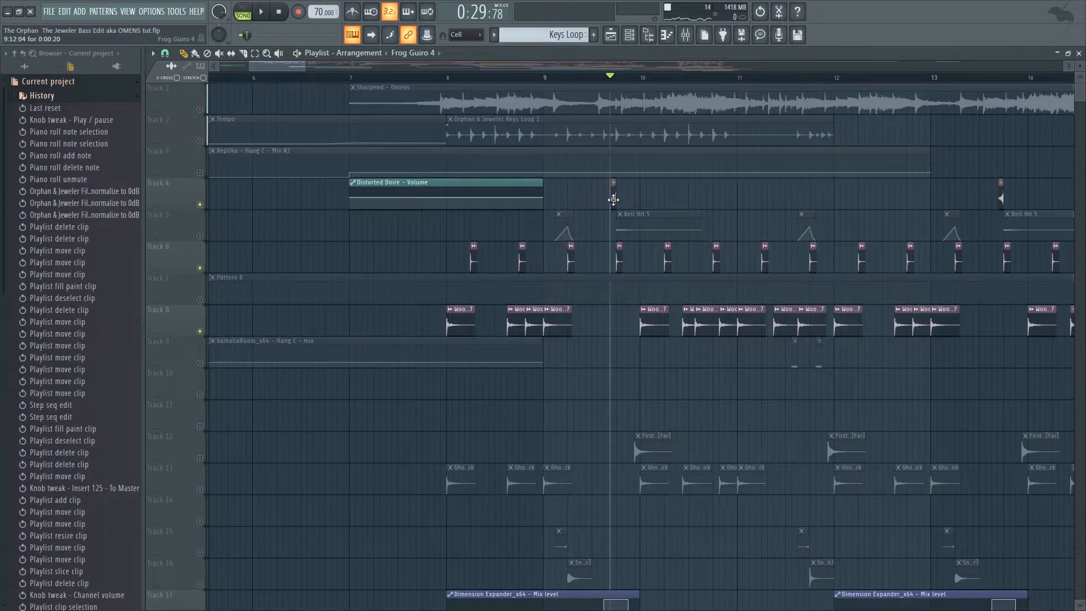
pyautogui.press('space')
pyautogui.press('space')
# Step: Unmute Track 5 with Bell Hit 5 and play the combined layers, including a pass from bar 8
pyautogui.click(199, 237)
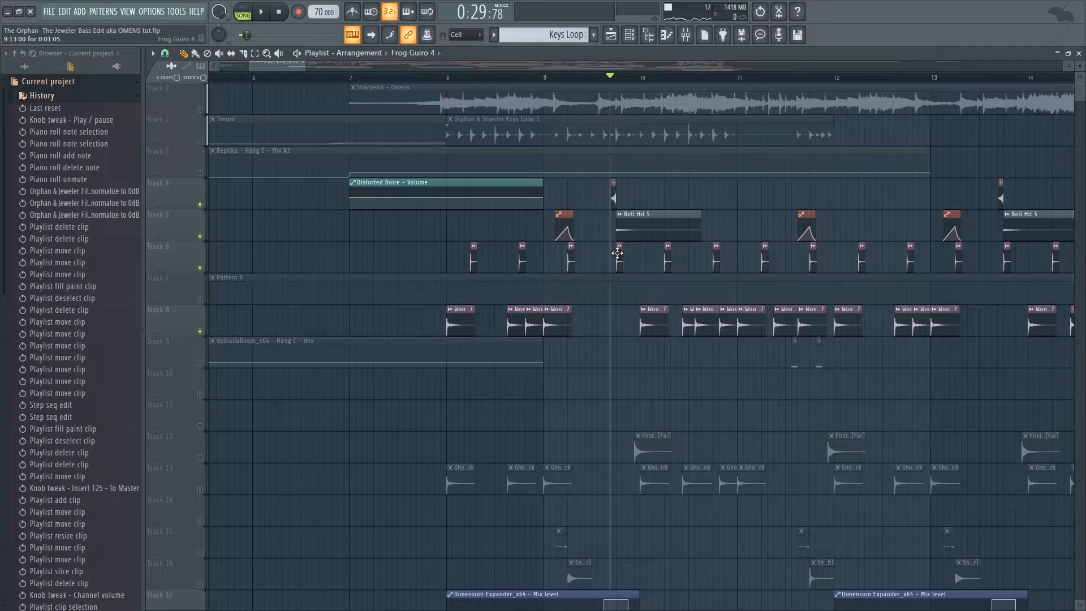
pyautogui.press('space')
pyautogui.press('space')
pyautogui.click(443, 77)
pyautogui.click(451, 79)
pyautogui.press('space')
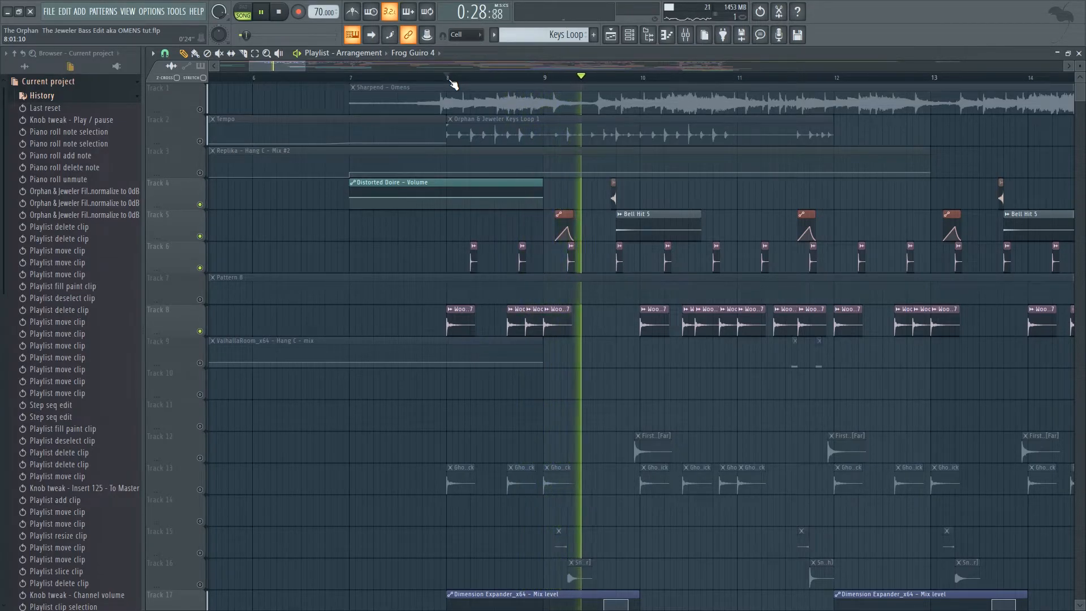
pyautogui.press('space')
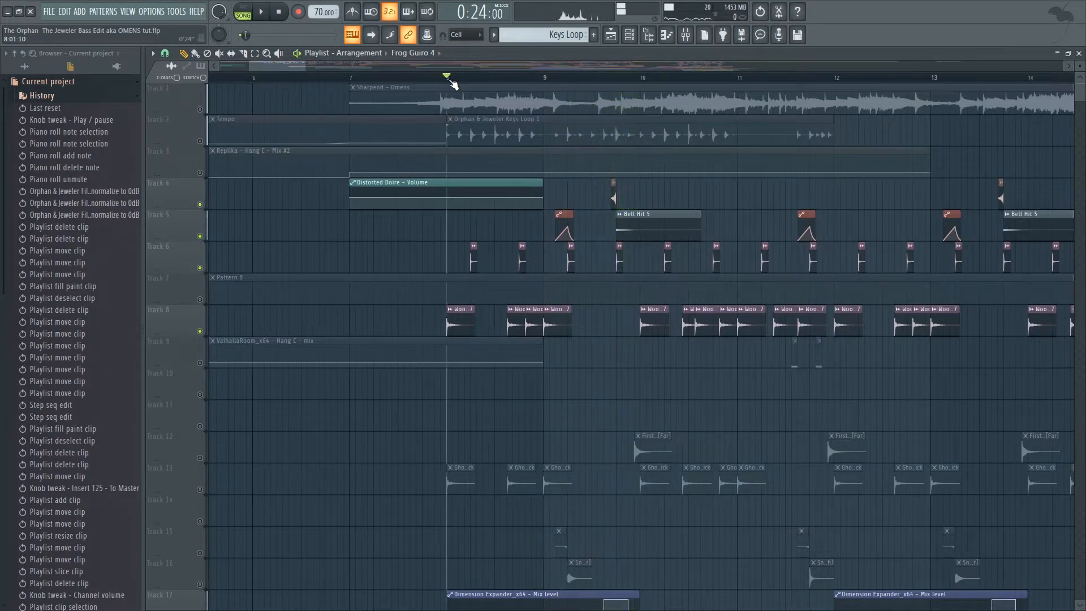
# Step: Solo the Sharpend - Omens track, unmute Track 2 with Orphan & Jeweler Keys Loop 1 and play both from bar 12
pyautogui.hscroll(4, 302, 83)
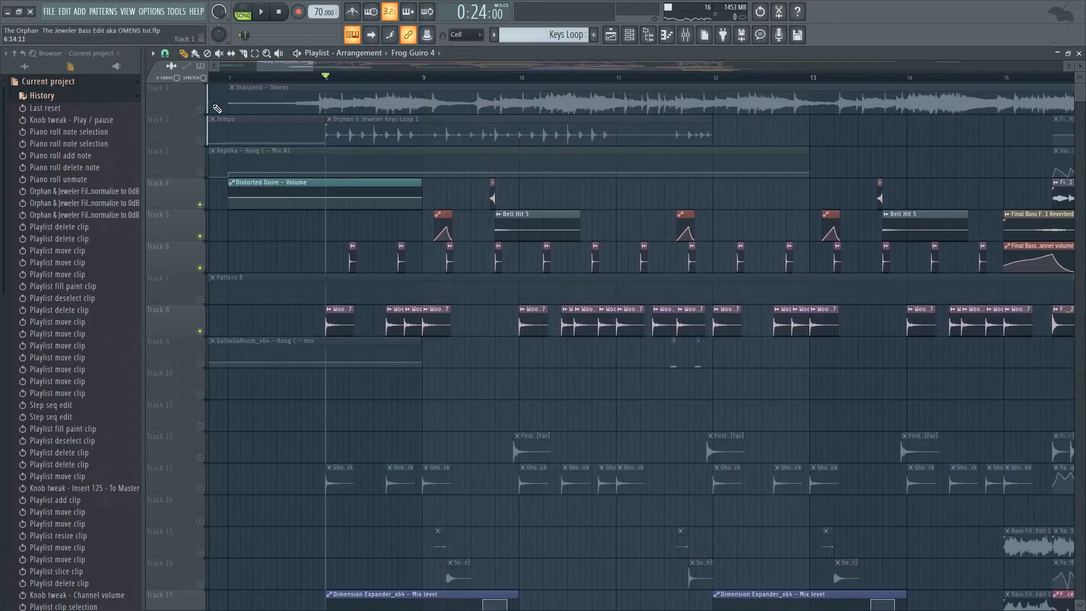
pyautogui.keyDown('ctrl'); pyautogui.click(205, 112); pyautogui.keyUp('ctrl')
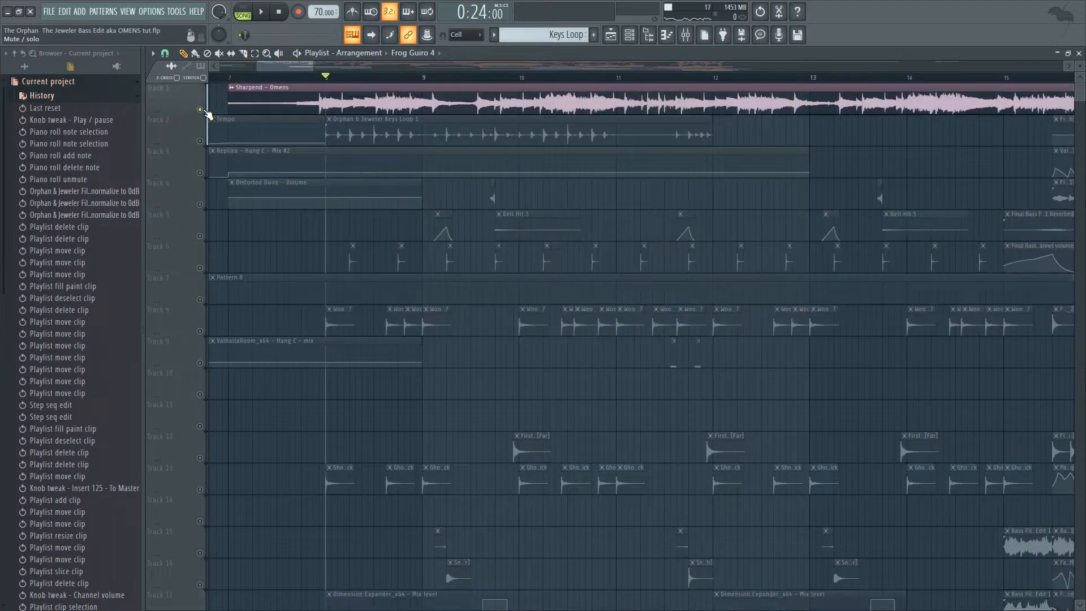
pyautogui.click(200, 142)
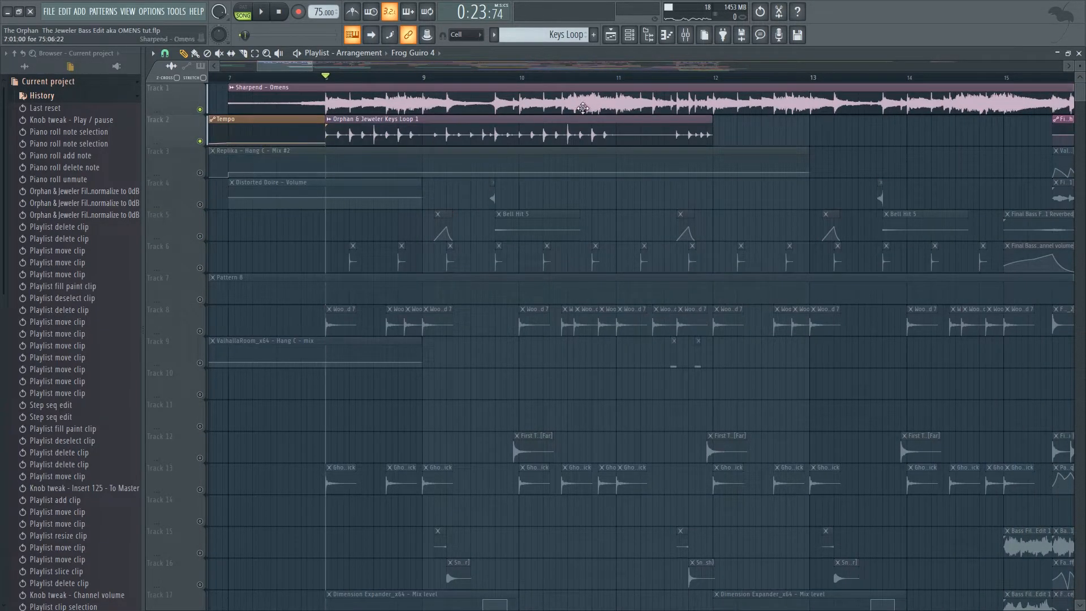
pyautogui.click(679, 79)
pyautogui.click(714, 78)
pyautogui.press('space')
pyautogui.moveTo(292, 66); pyautogui.dragTo(323, 66)
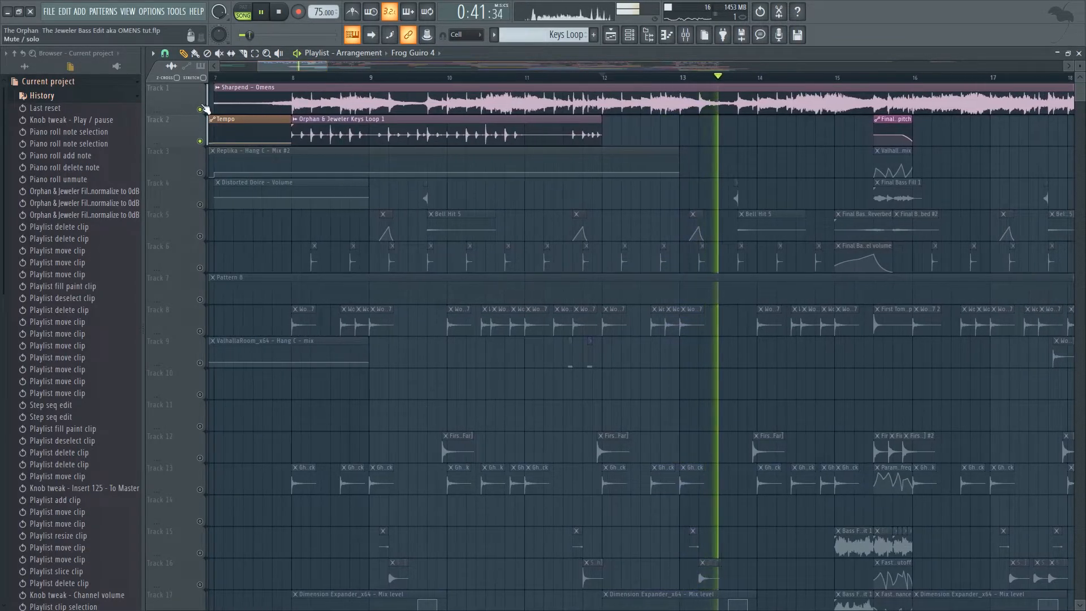
# Step: Mute the Sharpend - Omens track and play Orphan & Jeweler Keys Loop 1 on its own from bar 8
pyautogui.click(201, 109)
pyautogui.press('space')
pyautogui.click(300, 79)
pyautogui.press('space')
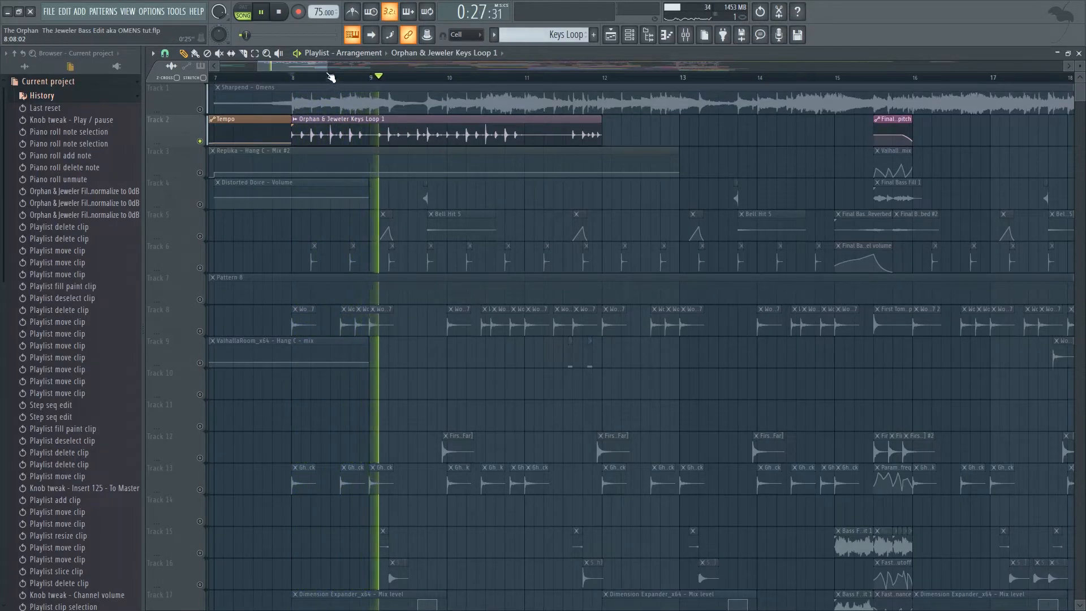
pyautogui.moveTo(327, 67); pyautogui.dragTo(322, 68)
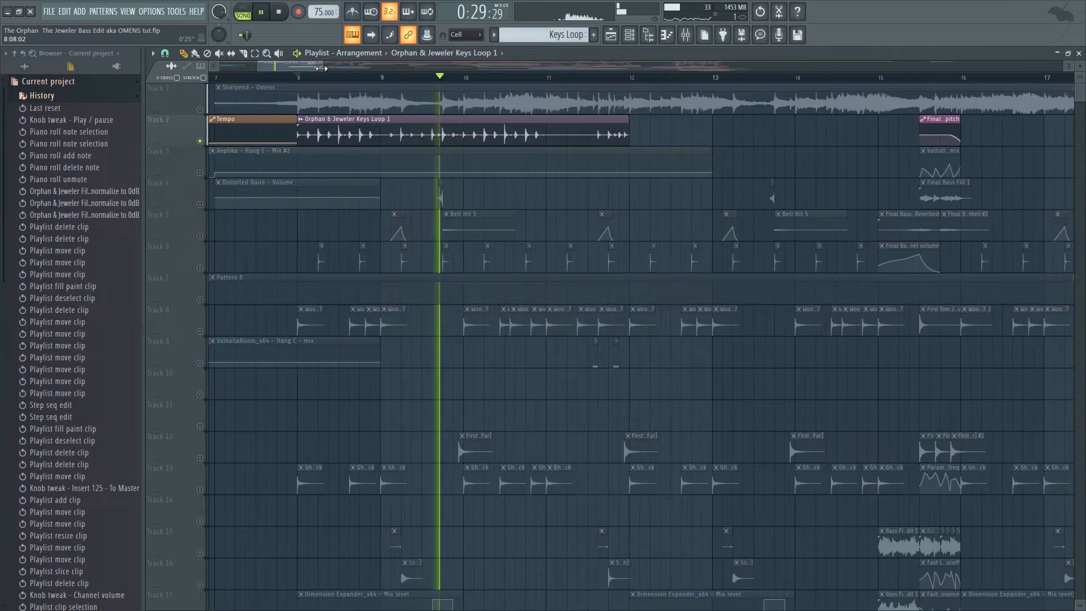
pyautogui.press('space')
# Step: Show the Weird Drums group in the channel rack and open the Keys Drumkit instrument
pyautogui.press('F6')
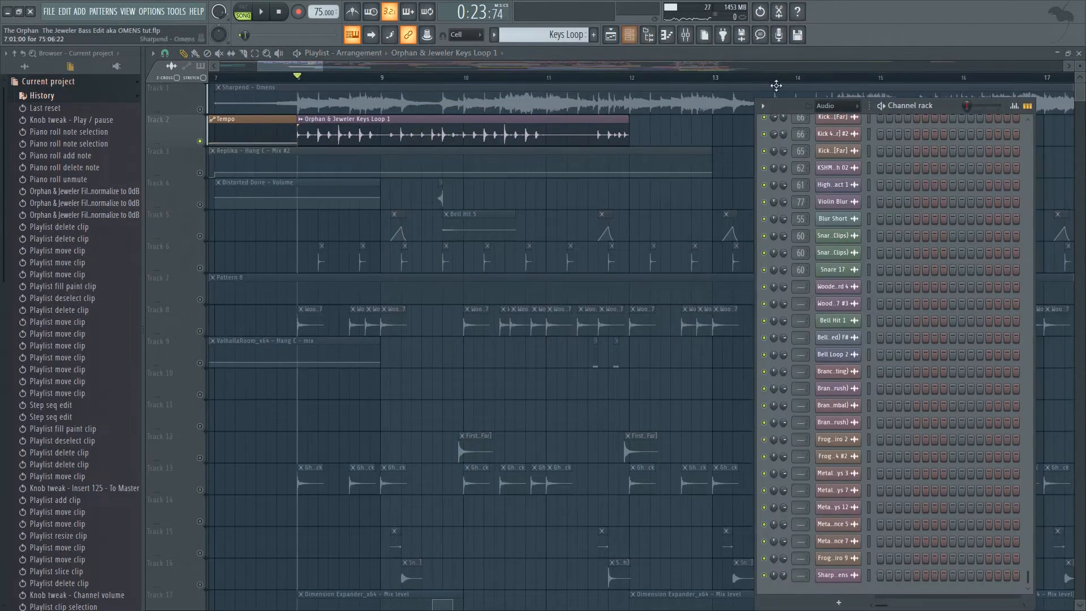
pyautogui.click(832, 106)
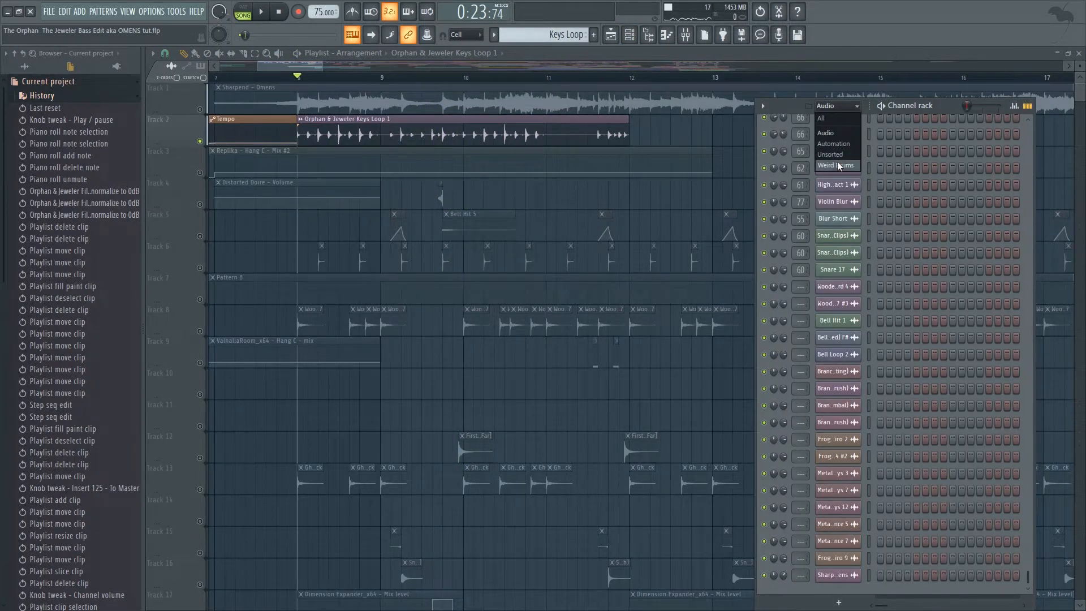
pyautogui.click(840, 165)
pyautogui.click(854, 135)
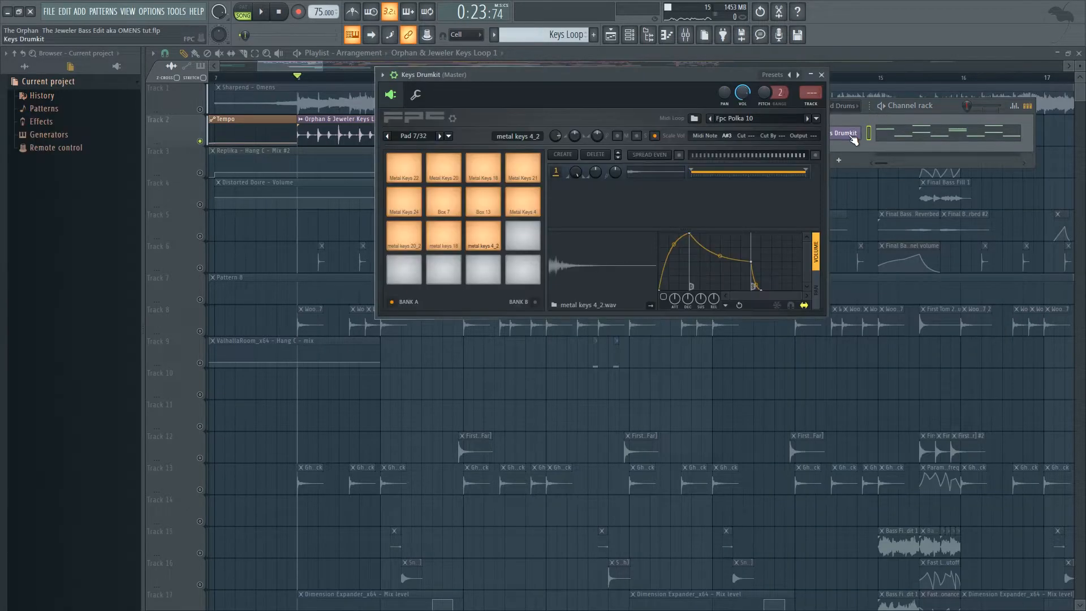
# Step: Audition the Metal Keys and Box samples on the Keys Drumkit pads one after another
pyautogui.click(410, 169)
pyautogui.click(443, 169)
pyautogui.click(483, 169)
pyautogui.click(519, 169)
pyautogui.click(421, 196)
pyautogui.click(521, 204)
pyautogui.click(479, 239)
pyautogui.click(445, 242)
pyautogui.click(404, 235)
# Step: Play the Keys Loop pattern in pattern mode, examine the Keys Drumkit notes in the piano roll and return to the playlist
pyautogui.press('l')
pyautogui.moveTo(659, 76); pyautogui.dragTo(591, 167)
pyautogui.press('space')
pyautogui.rightClick(856, 133)
pyautogui.click(875, 129)
pyautogui.scroll(-5, 526, 242)
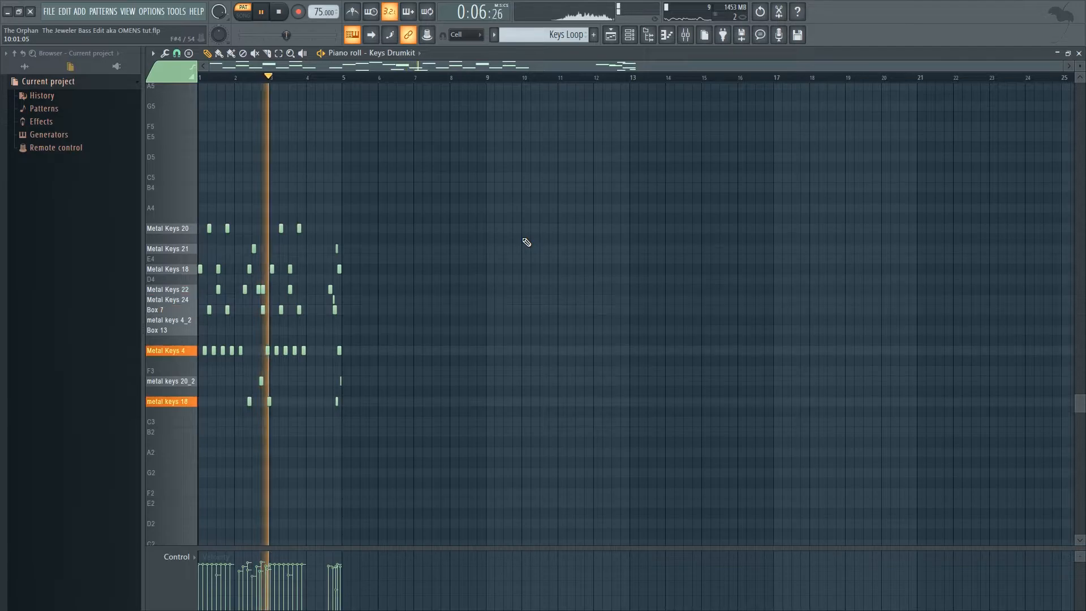
pyautogui.press('space')
pyautogui.click(1079, 54)
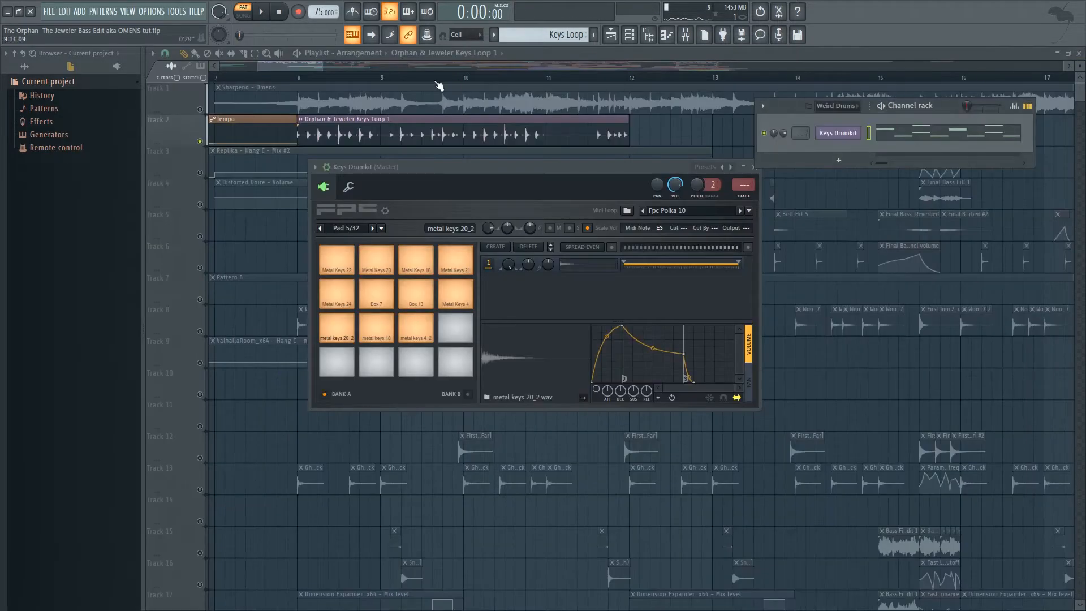
pyautogui.click(304, 69)
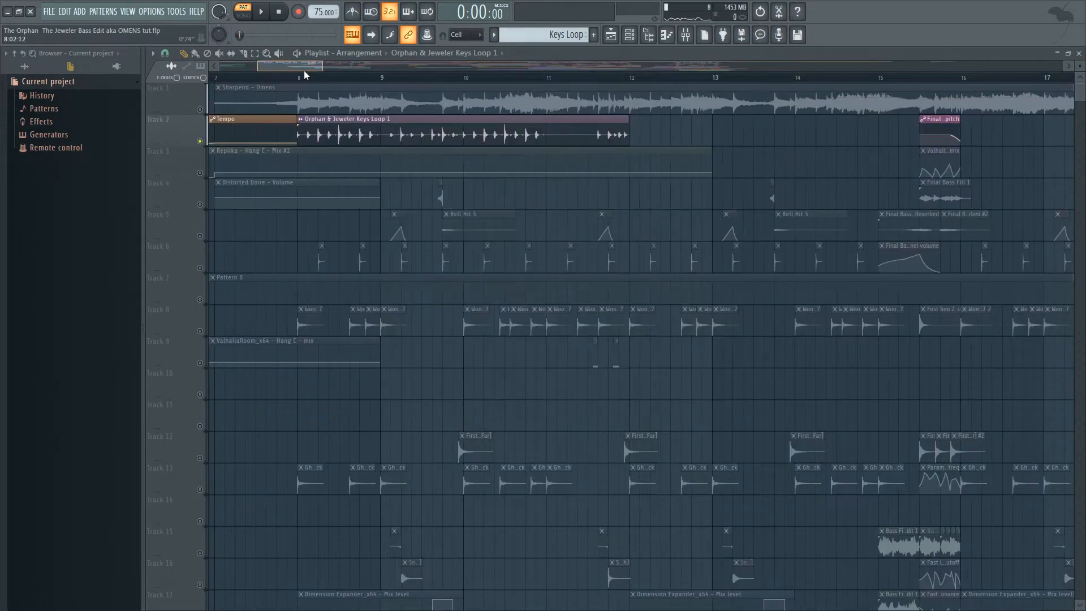
# Step: Open the mixer, select the Keys Drumkit track and examine its last Fruity Parametric EQ 2
pyautogui.click(687, 35)
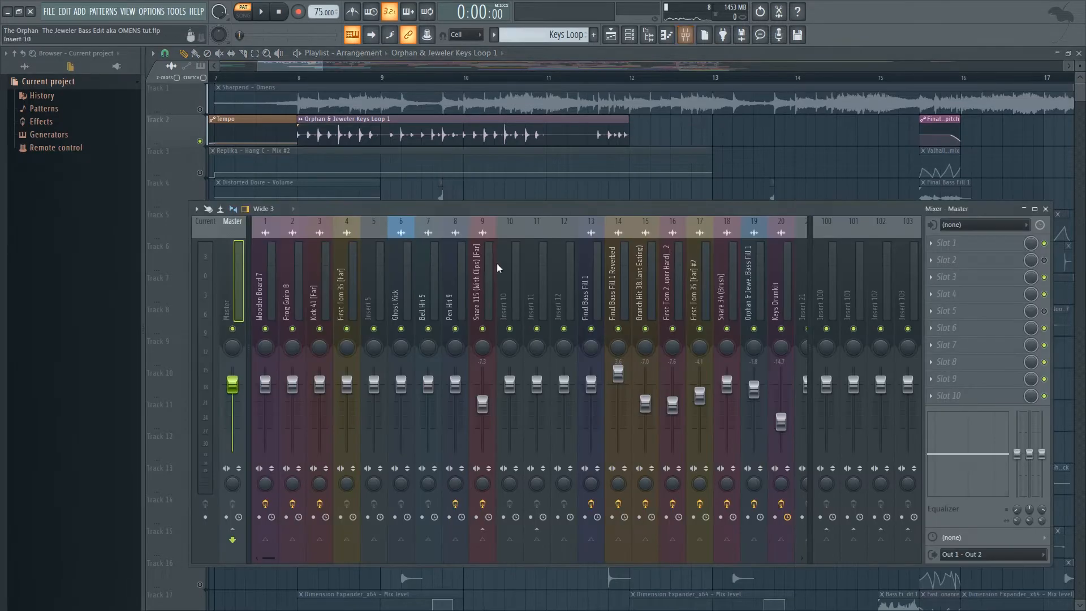
pyautogui.click(585, 324)
pyautogui.click(962, 261)
pyautogui.click(989, 344)
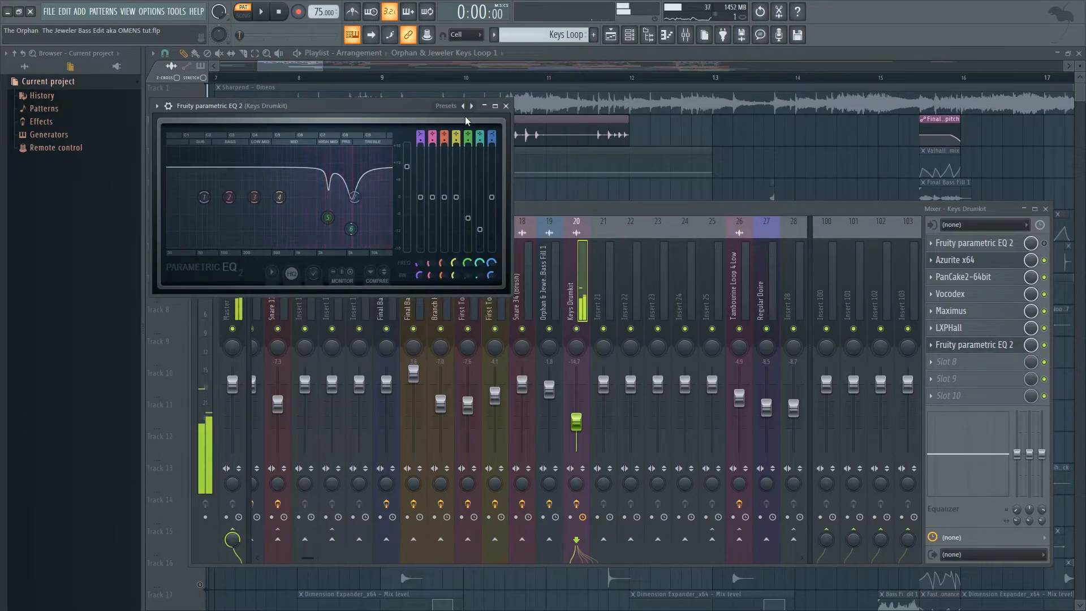
pyautogui.click(506, 106)
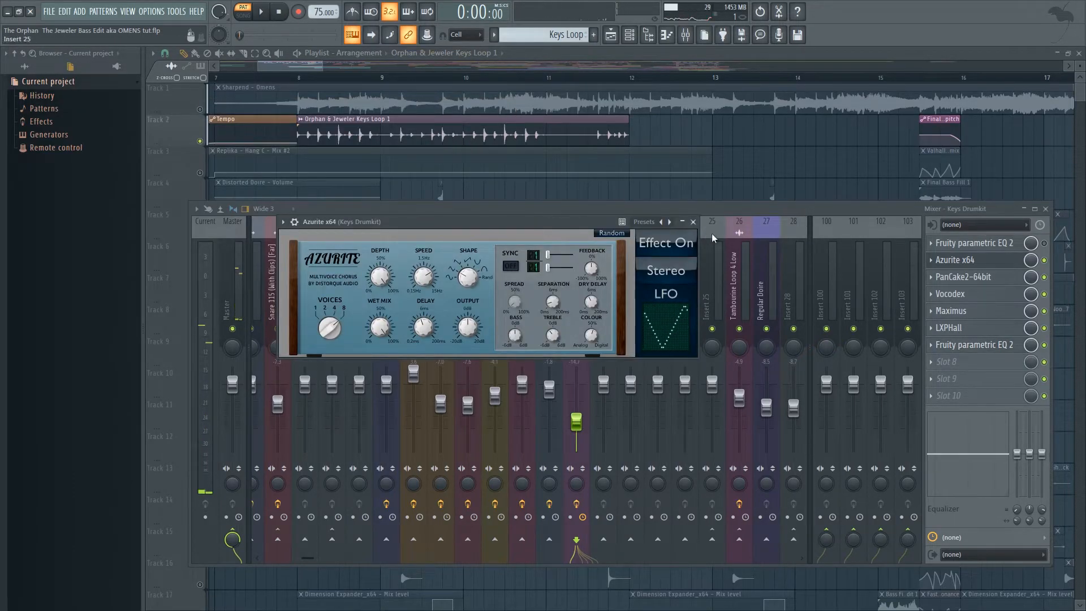
# Step: Examine the Azurite chorus on the Keys Drumkit track and audition the pattern while toggling the effect
pyautogui.click(693, 222)
pyautogui.click(963, 261)
pyautogui.click(694, 222)
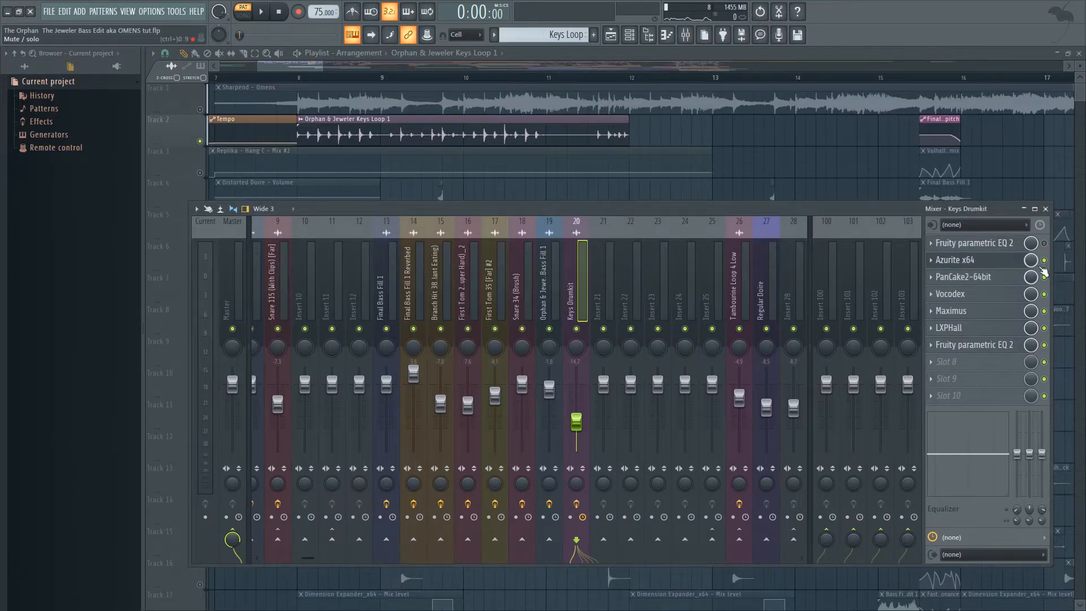
pyautogui.click(1044, 262)
pyautogui.press('space')
pyautogui.click(280, 8)
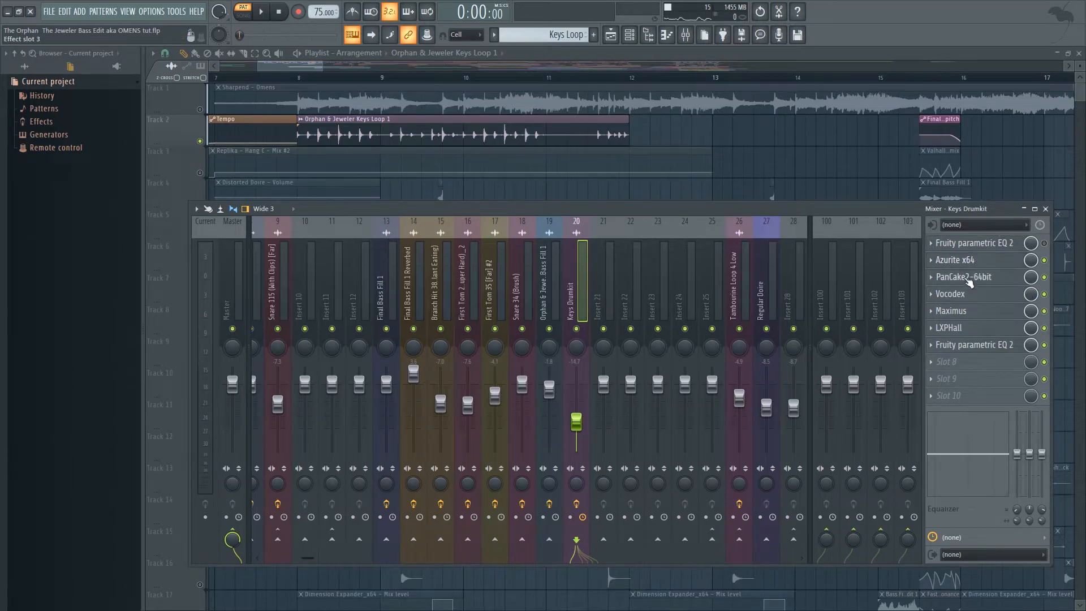
# Step: Open PanCake2 on the Keys Drumkit track and set its mix to 74% while the pattern plays
pyautogui.click(965, 278)
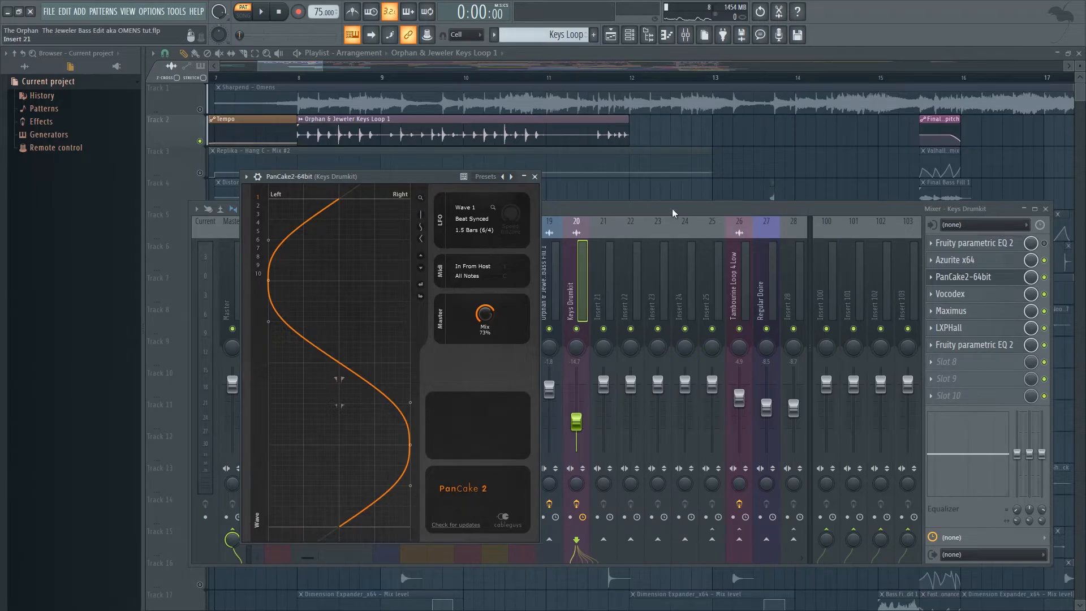
pyautogui.moveTo(485, 314); pyautogui.dragTo(486, 283)
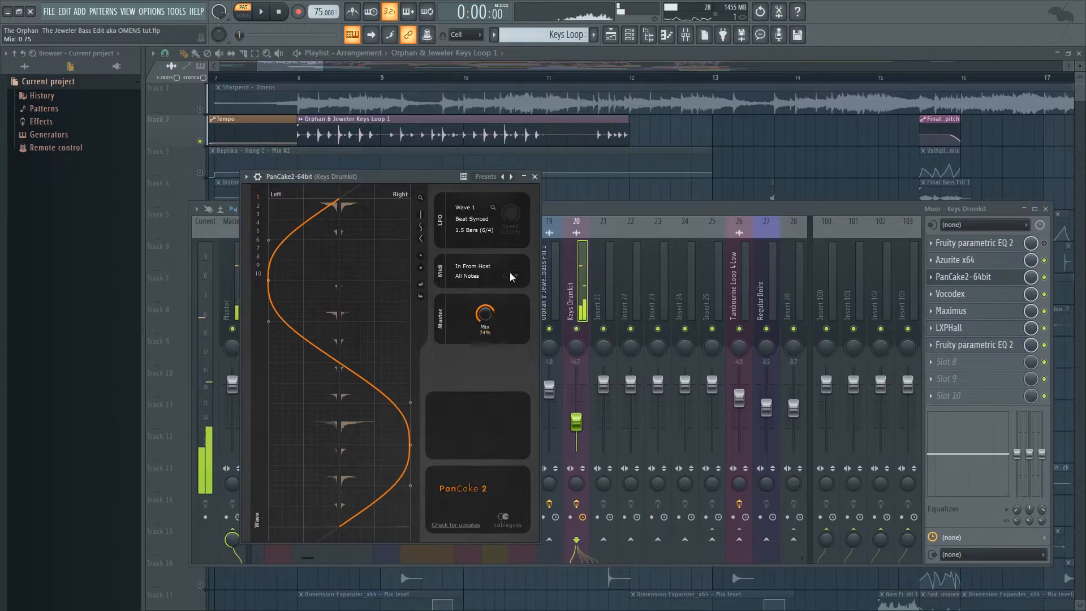
pyautogui.click(630, 211)
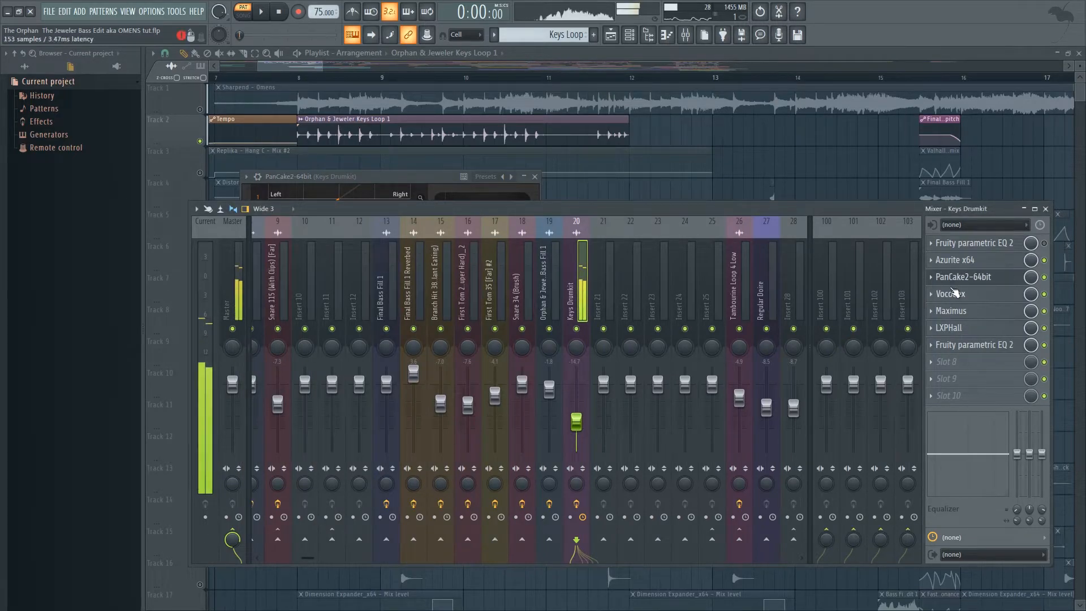
# Step: Examine the Vocodex settings on the Keys Drumkit track, audition the pattern and close the Vocodex and PanCake2 windows
pyautogui.click(956, 294)
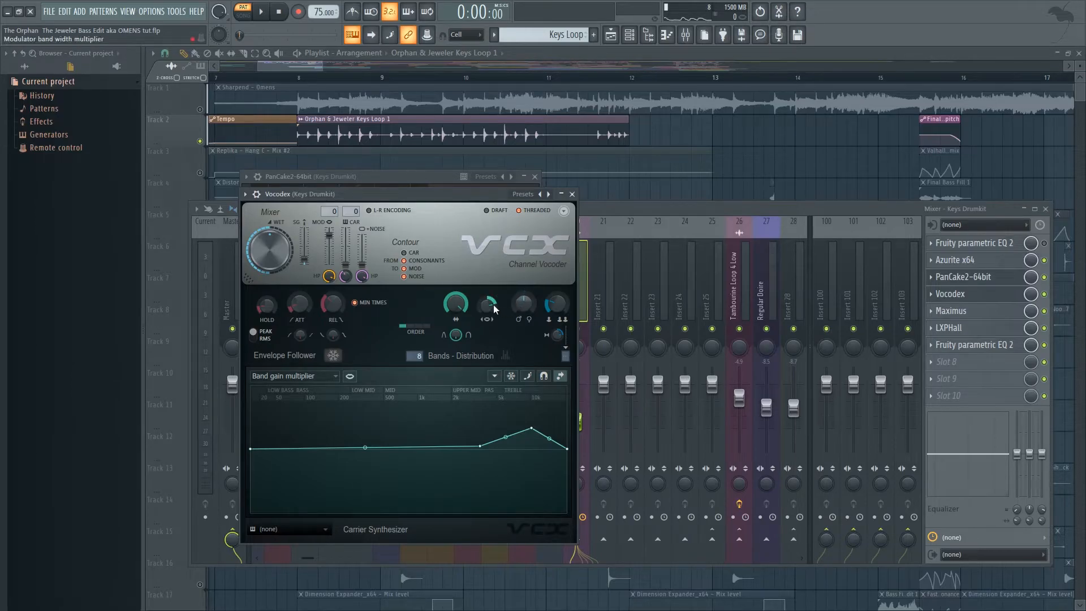
pyautogui.press('space')
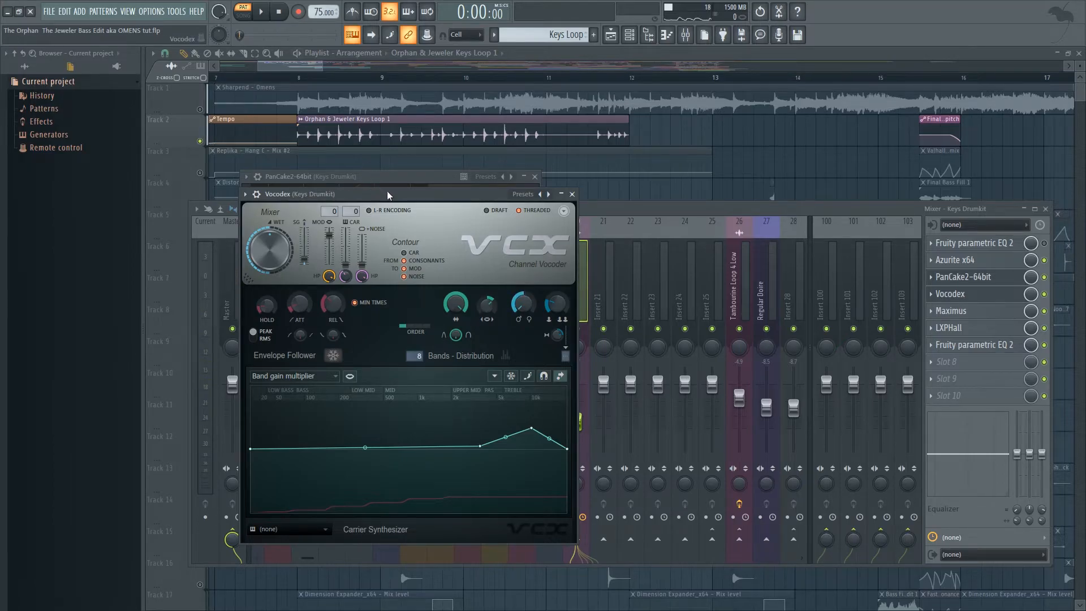
pyautogui.moveTo(389, 196); pyautogui.dragTo(397, 198)
pyautogui.click(262, 10)
pyautogui.click(279, 12)
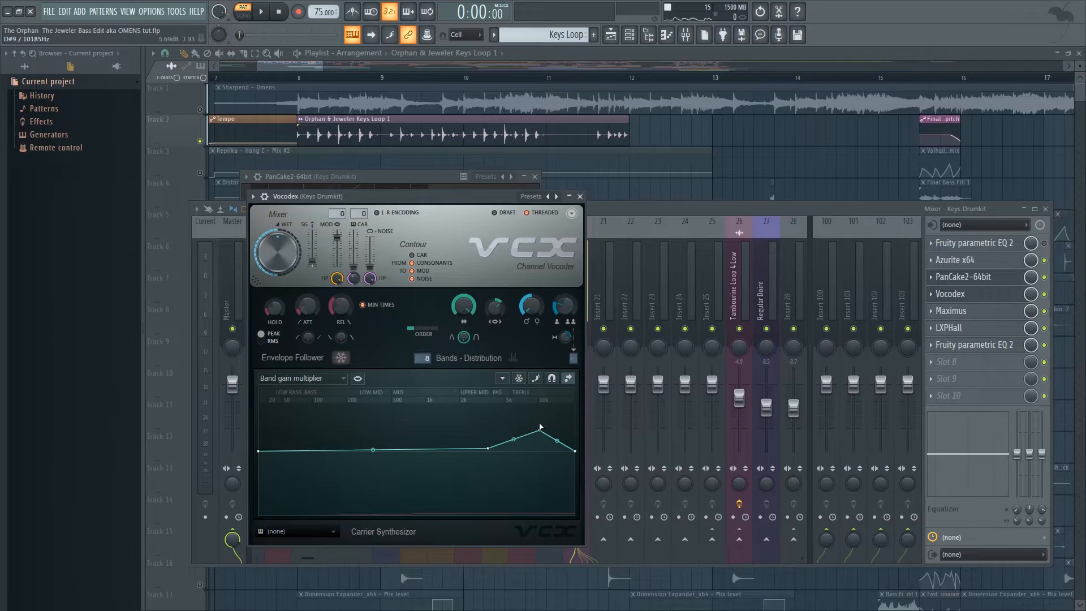
pyautogui.click(580, 197)
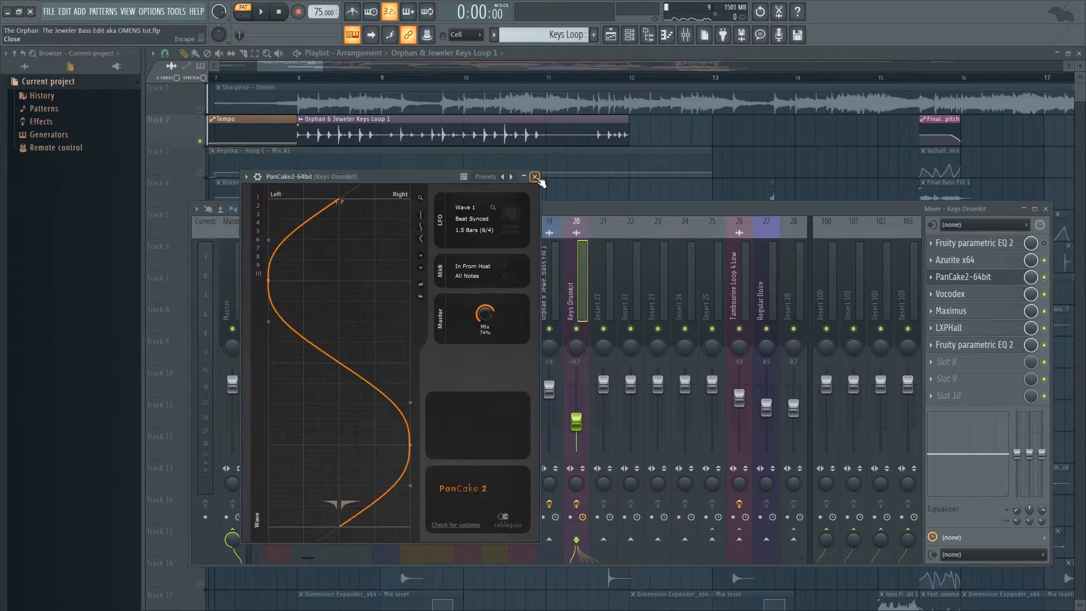
pyautogui.click(535, 177)
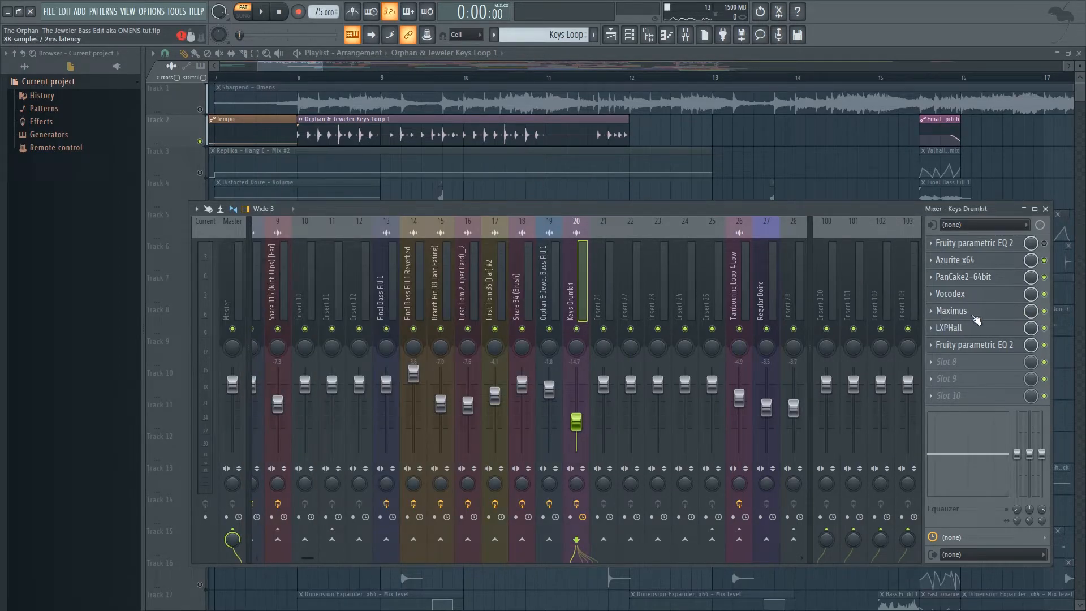
# Step: Examine the master band settings of Maximus on the Keys Drumkit track and open the LXPHall reverb
pyautogui.click(972, 313)
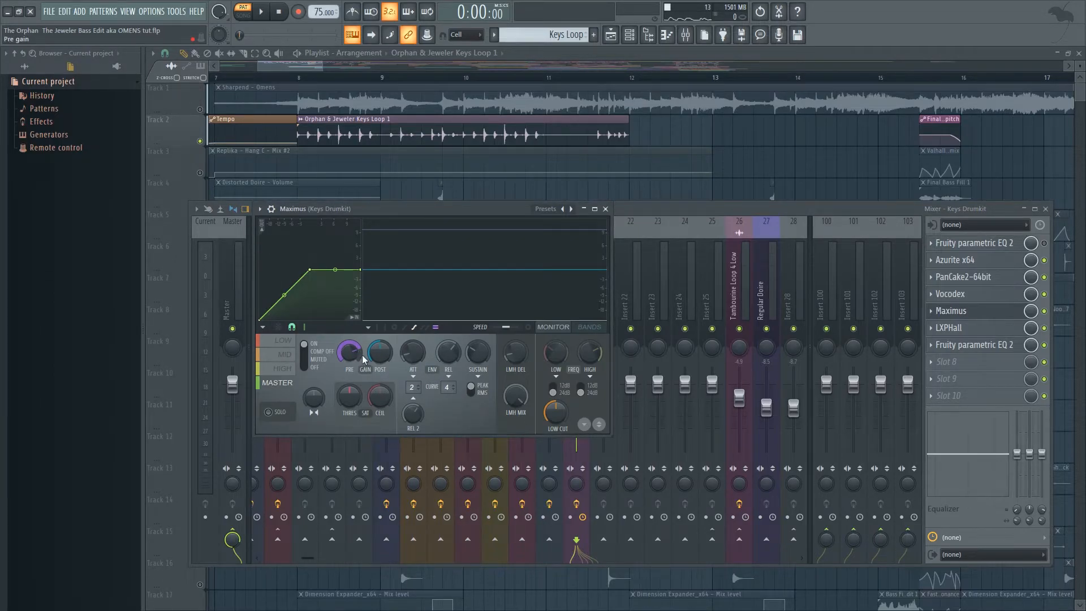
pyautogui.click(605, 209)
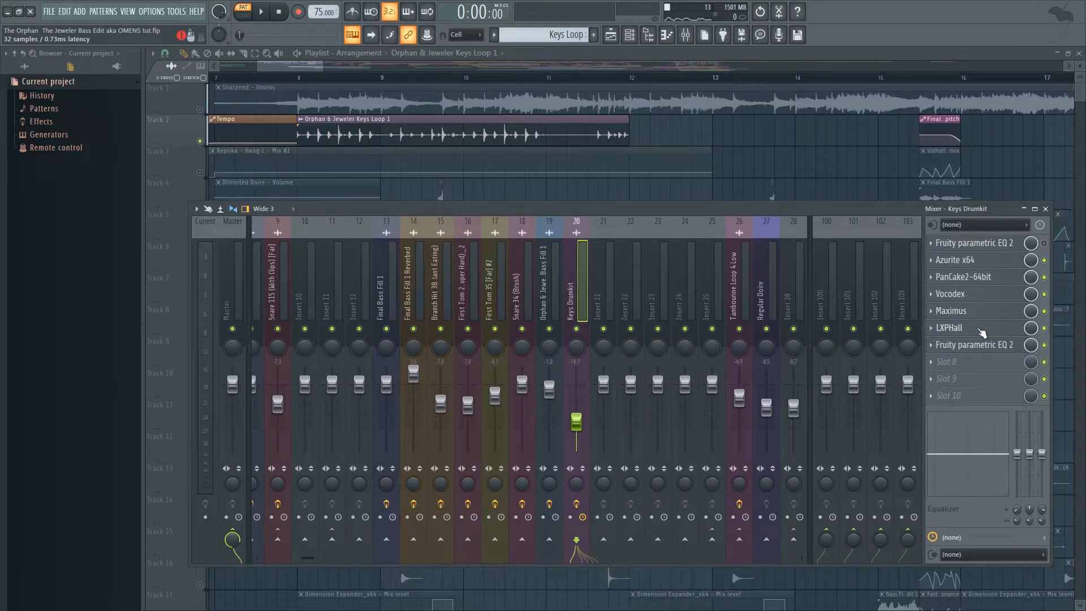
pyautogui.click(982, 332)
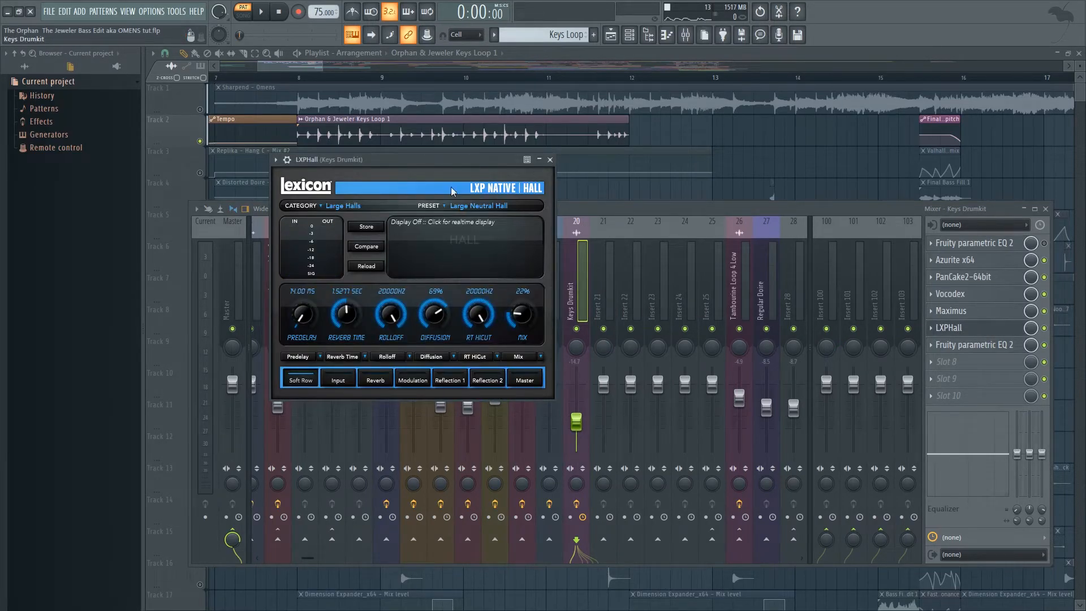
# Step: Audition the Keys Drumkit sound while toggling the LXPHall reverb, and open the last Fruity parametric EQ 2 on that track
pyautogui.moveTo(445, 160); pyautogui.dragTo(471, 155)
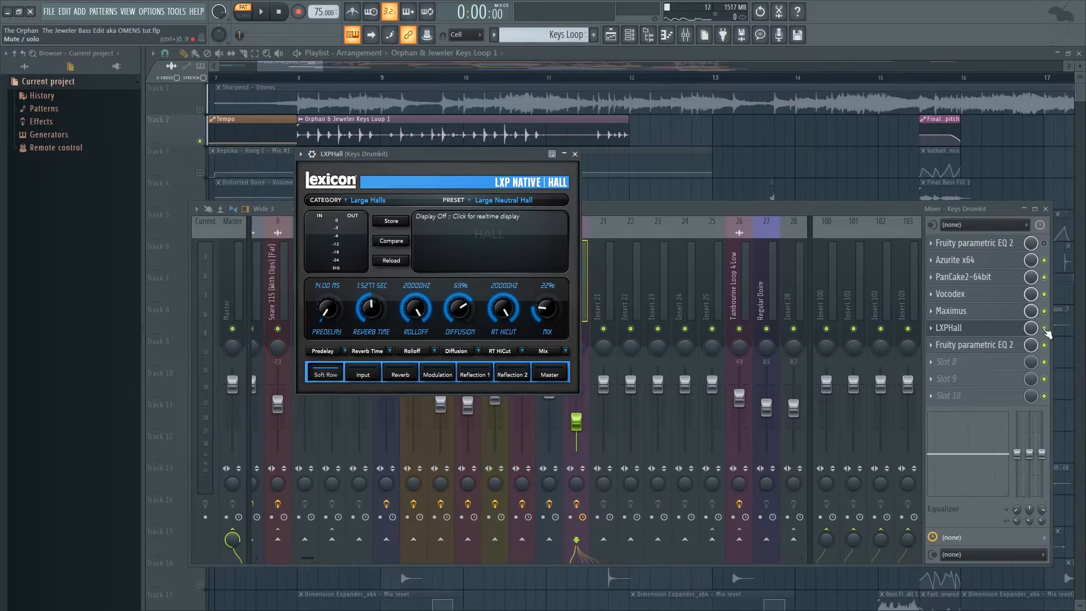
pyautogui.click(1045, 330)
pyautogui.press('z')
pyautogui.press('z')
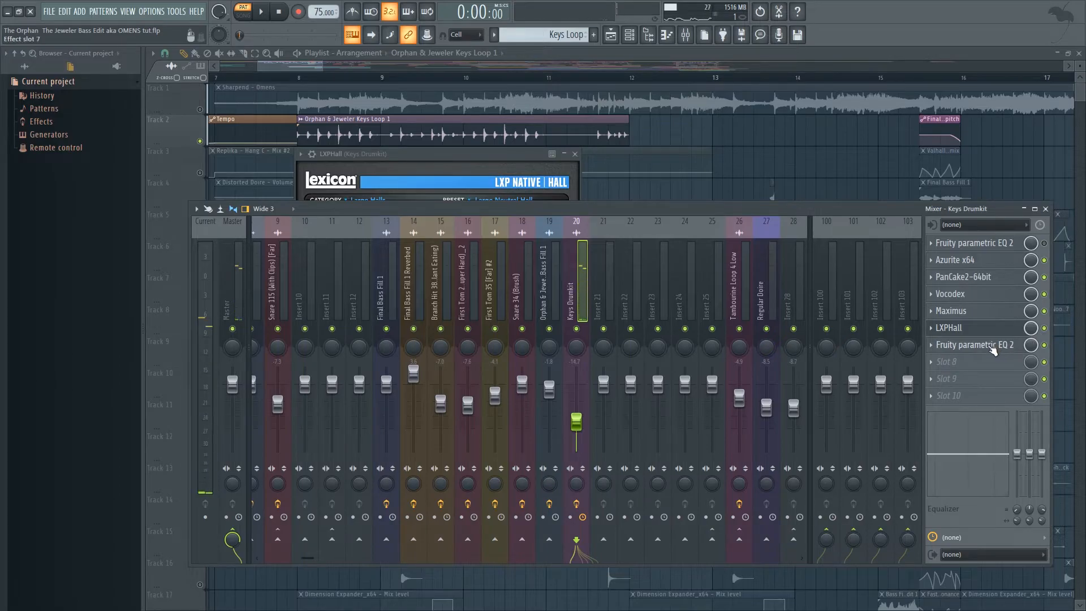
pyautogui.click(992, 346)
pyautogui.moveTo(407, 167); pyautogui.dragTo(407, 194)
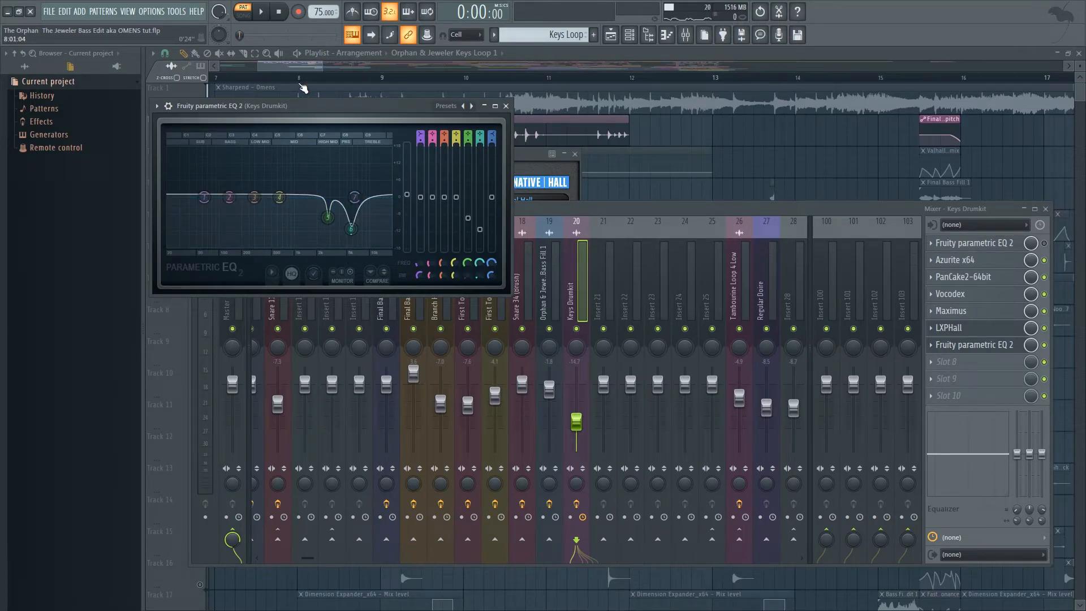
# Step: Unmute Track 1 and play the Sharpend - Omens reference in song mode from bar 24
pyautogui.moveTo(319, 68); pyautogui.dragTo(443, 70)
pyautogui.click(367, 80)
pyautogui.click(200, 109)
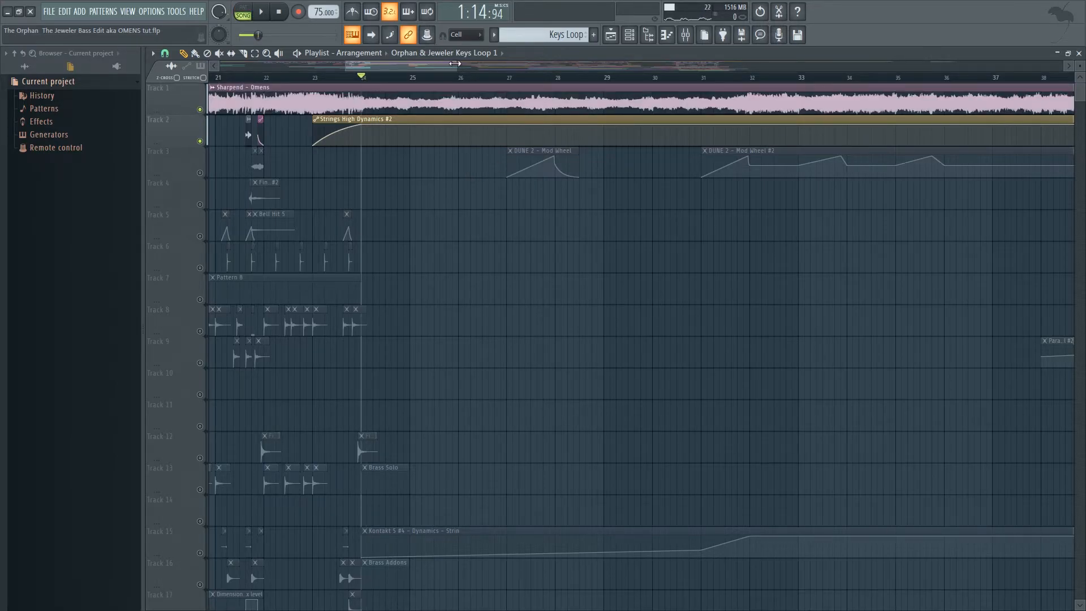
pyautogui.scroll(-3, 507, 80)
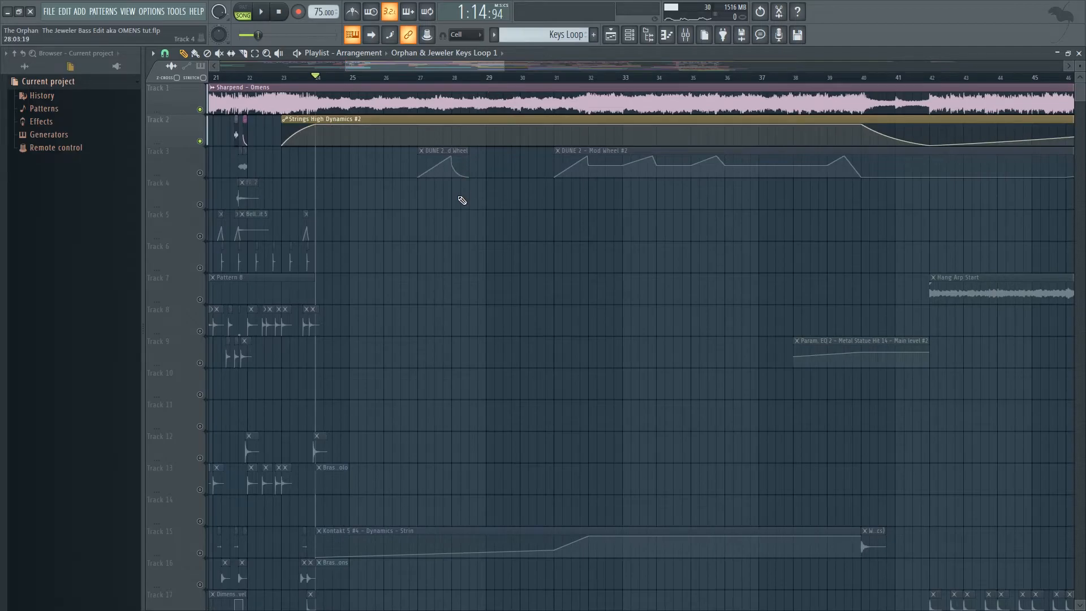
pyautogui.press('space')
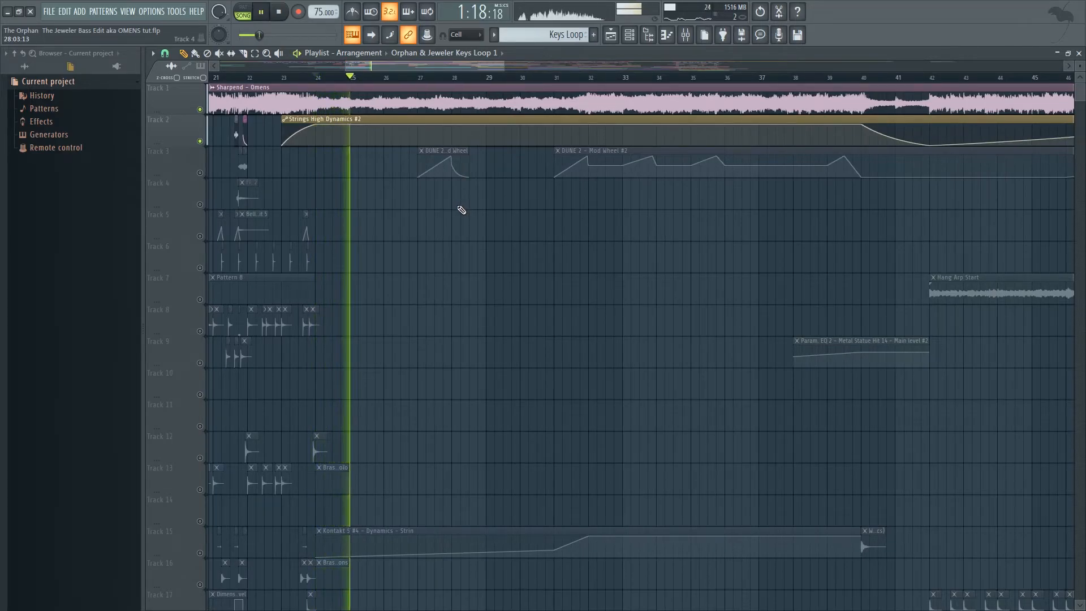
pyautogui.press('space')
# Step: Unmute Tracks 21 and 22, which hold the metal windchimes clips
pyautogui.scroll(-4, 417, 413)
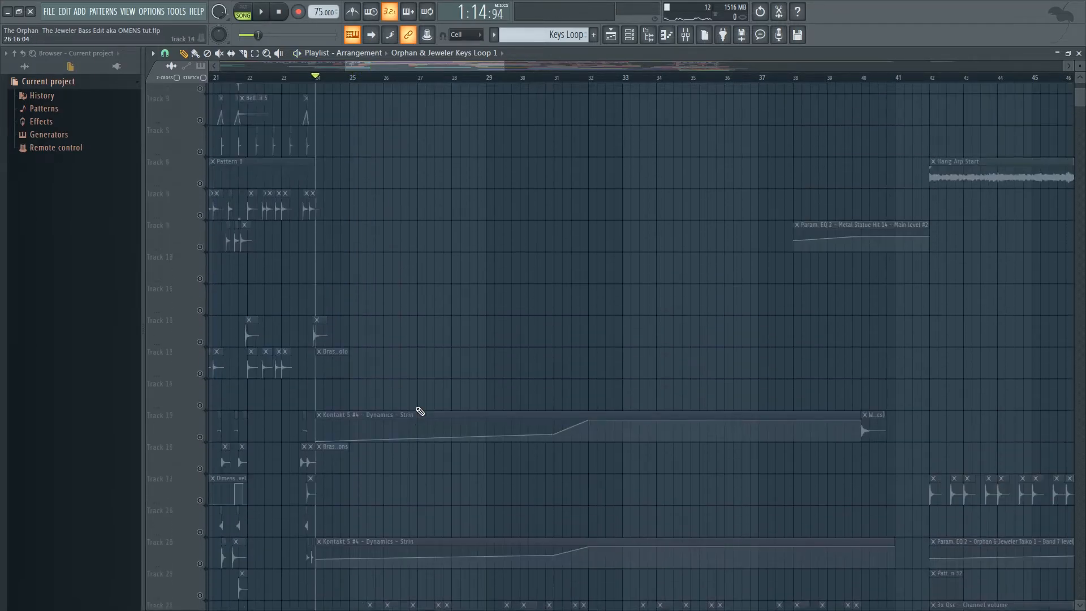
pyautogui.scroll(-6, 420, 411)
pyautogui.moveTo(191, 451); pyautogui.dragTo(210, 426)
pyautogui.scroll(5, 255, 310)
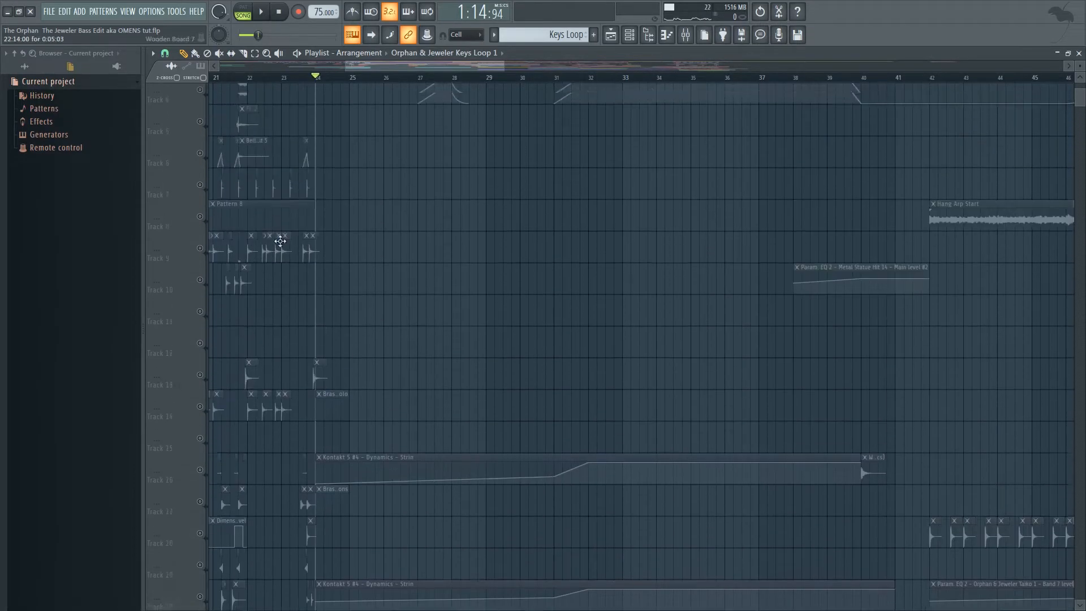
pyautogui.scroll(-4, 371, 275)
# Step: Play the windchimes and bypass all effects on the Metal Windchimes Ambience 9 mixer track
pyautogui.press('space')
pyautogui.click(685, 36)
pyautogui.moveTo(582, 278); pyautogui.dragTo(710, 300)
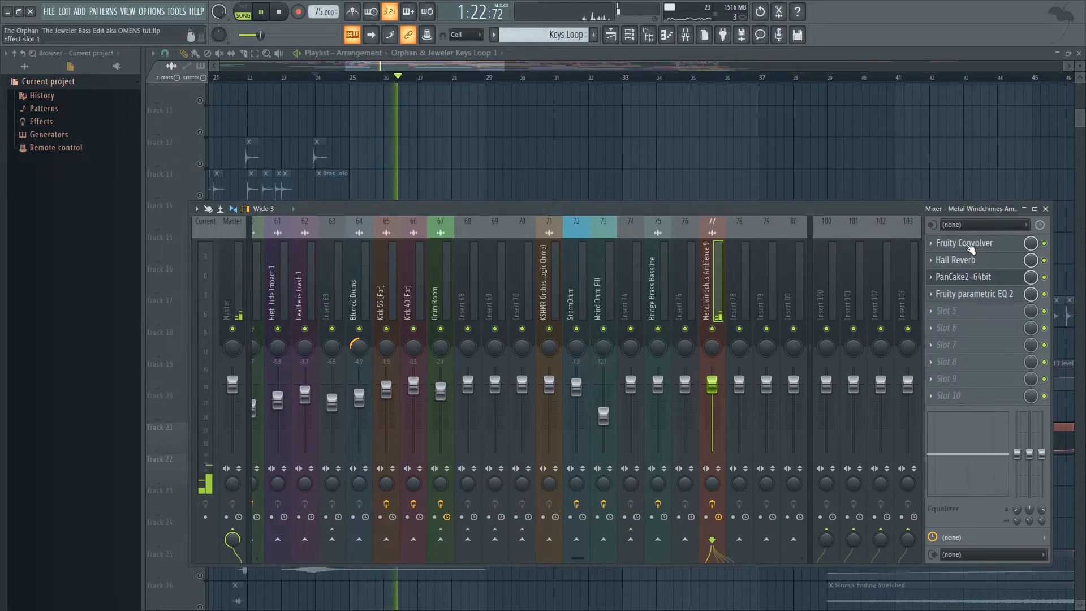
pyautogui.click(712, 504)
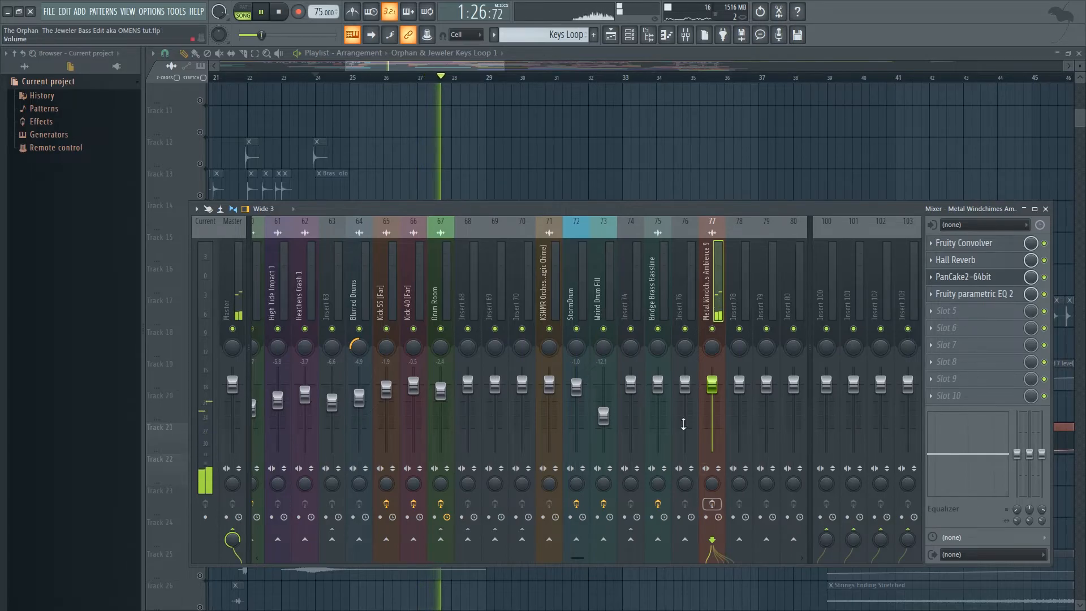
# Step: Audition the windchimes clips on Tracks 21 and 22 from bar 28
pyautogui.moveTo(502, 66); pyautogui.dragTo(412, 91)
pyautogui.press('space')
pyautogui.moveTo(346, 67); pyautogui.dragTo(372, 66)
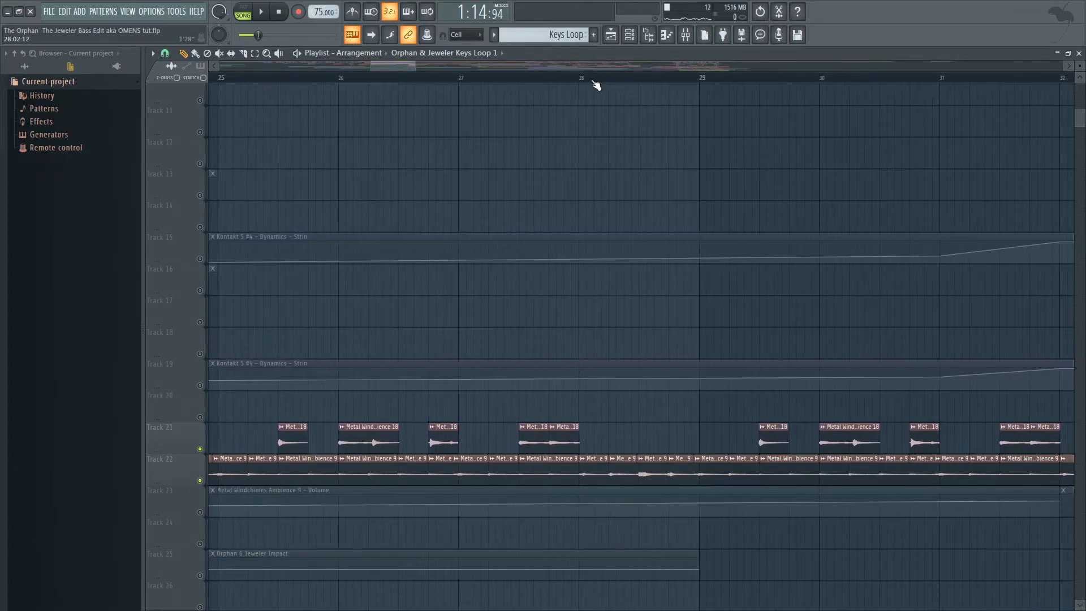
pyautogui.moveTo(399, 69); pyautogui.dragTo(405, 70)
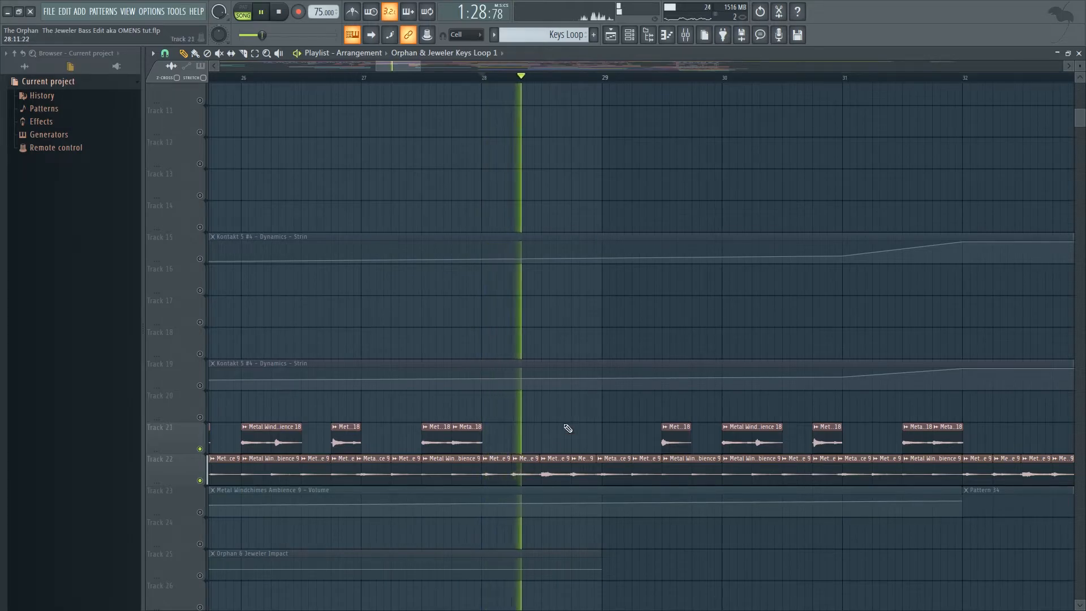
pyautogui.press('space')
# Step: Examine the Fruity Convolver impulse and the Hall Reverb settings on the Metal Windchimes Ambience 9 mixer track
pyautogui.press('F9')
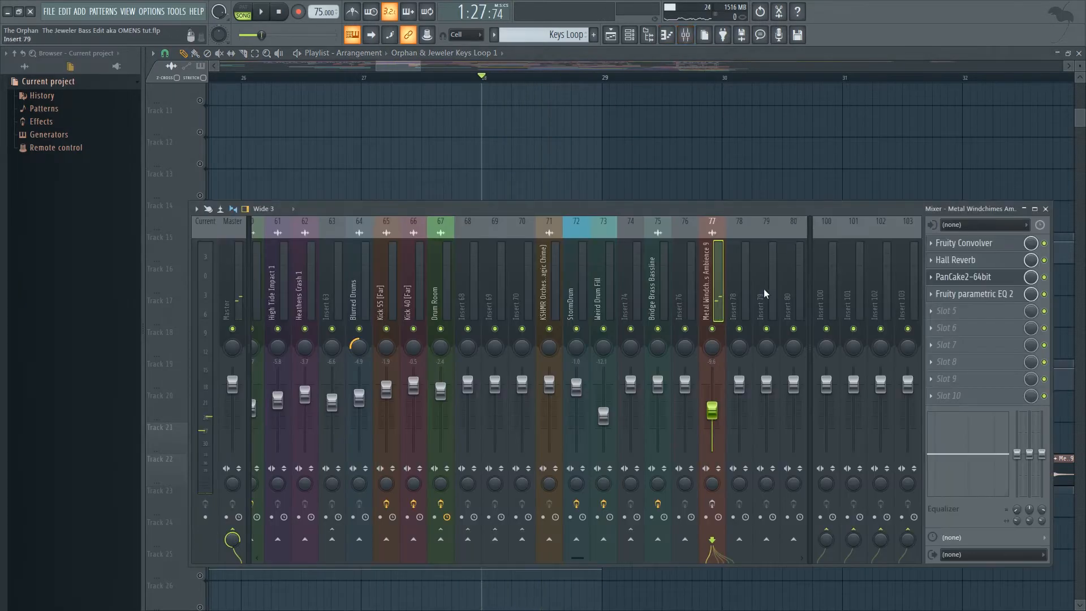
pyautogui.click(965, 249)
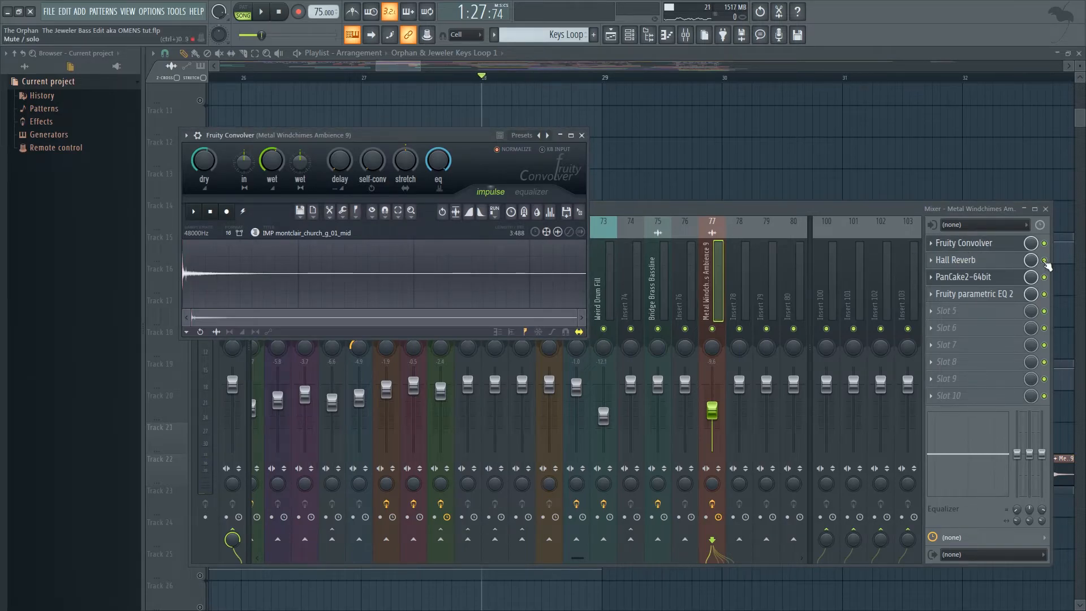
pyautogui.click(971, 277)
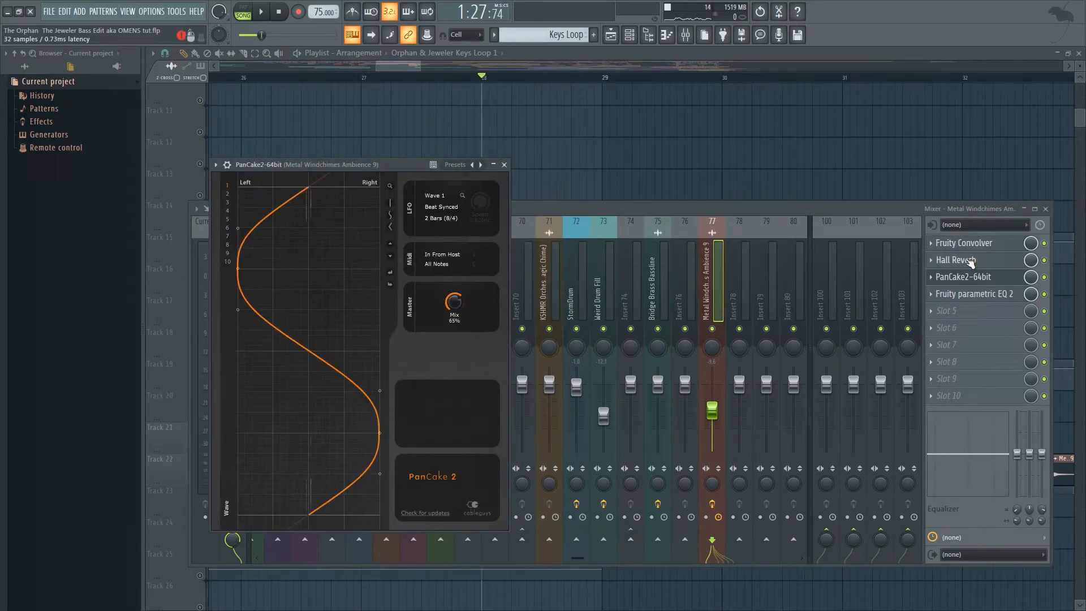
pyautogui.click(971, 261)
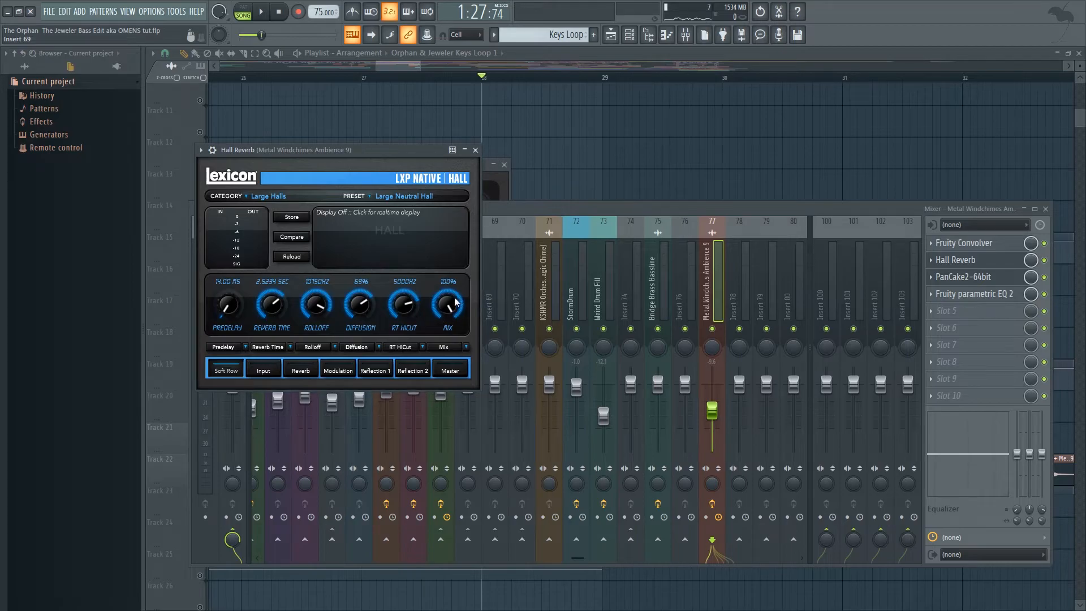
pyautogui.click(475, 150)
# Step: Examine the PanCake2 panning curve and the Fruity parametric EQ 2 on the Metal Windchimes Ambience 9 mixer track
pyautogui.click(956, 277)
pyautogui.click(956, 276)
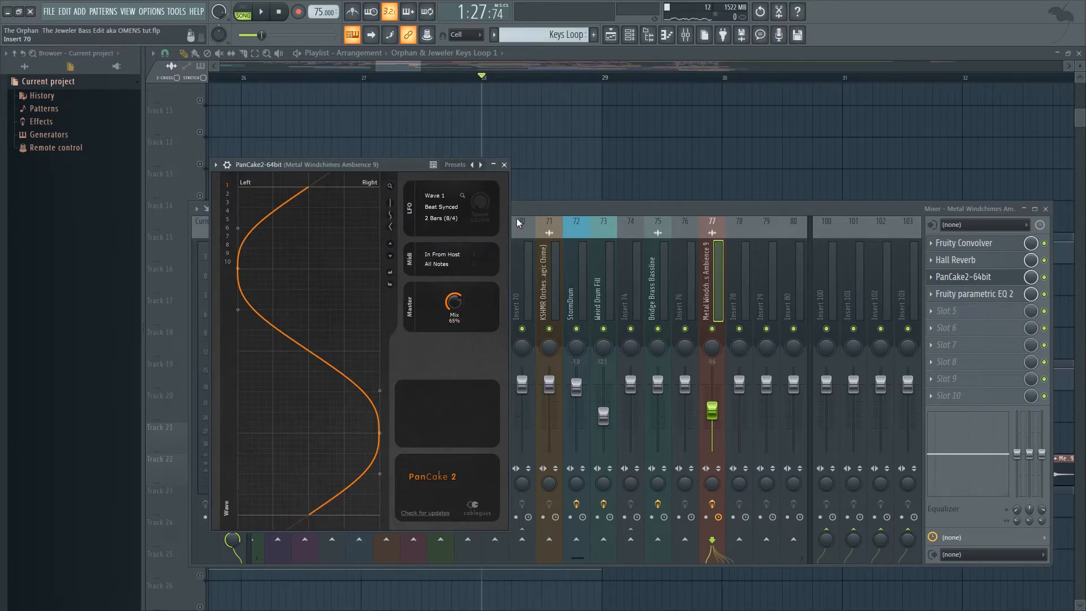
pyautogui.click(504, 165)
pyautogui.click(982, 297)
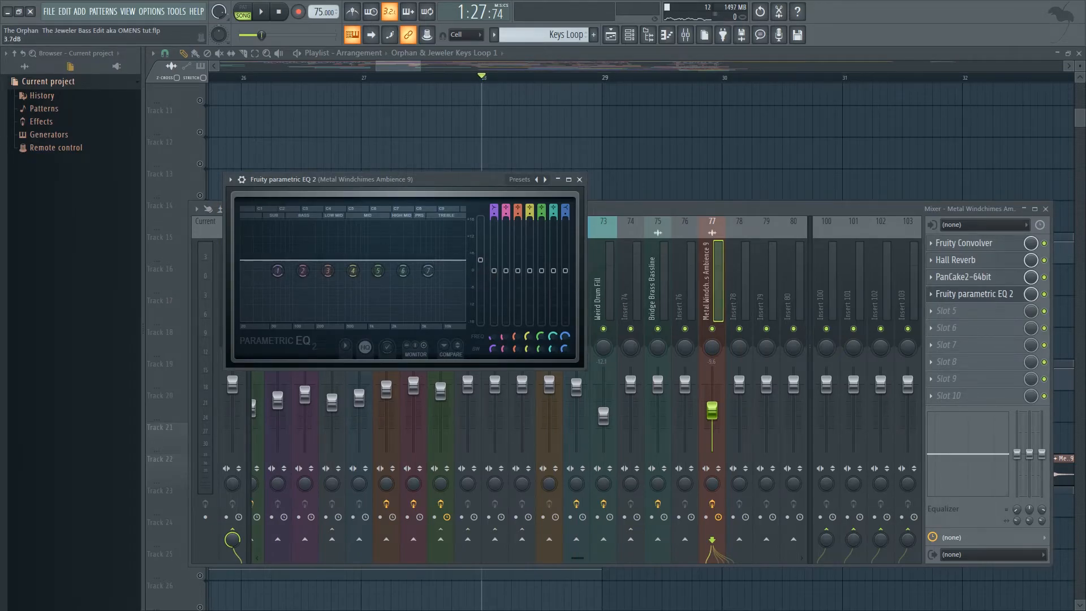
# Step: Unmute Track 23 with the windchimes volume automation and audition it while watching the track's mixer fader
pyautogui.moveTo(376, 66); pyautogui.dragTo(355, 67)
pyautogui.press('space')
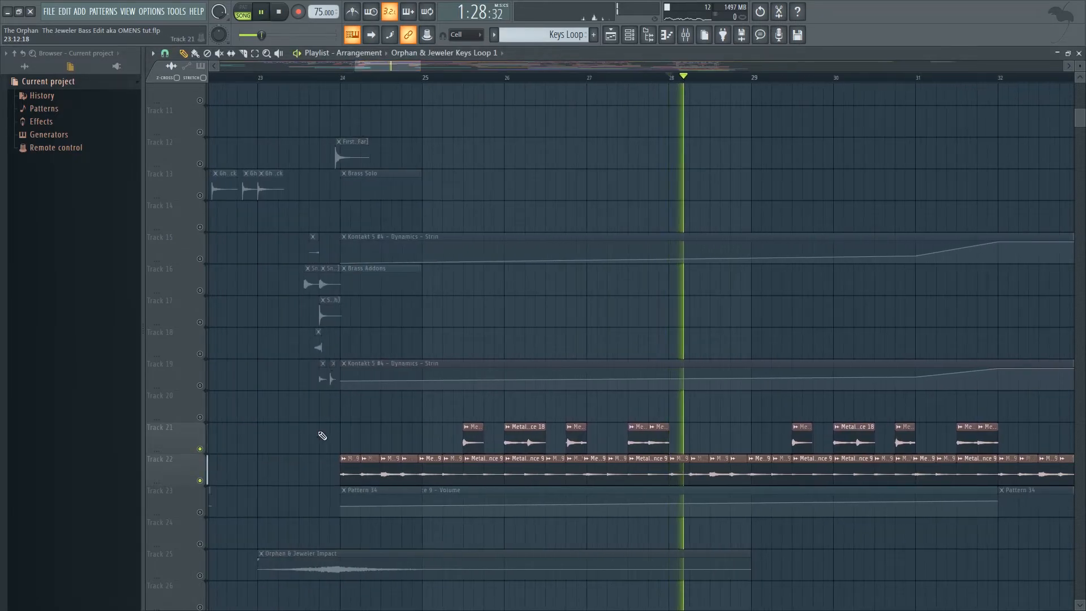
pyautogui.click(200, 511)
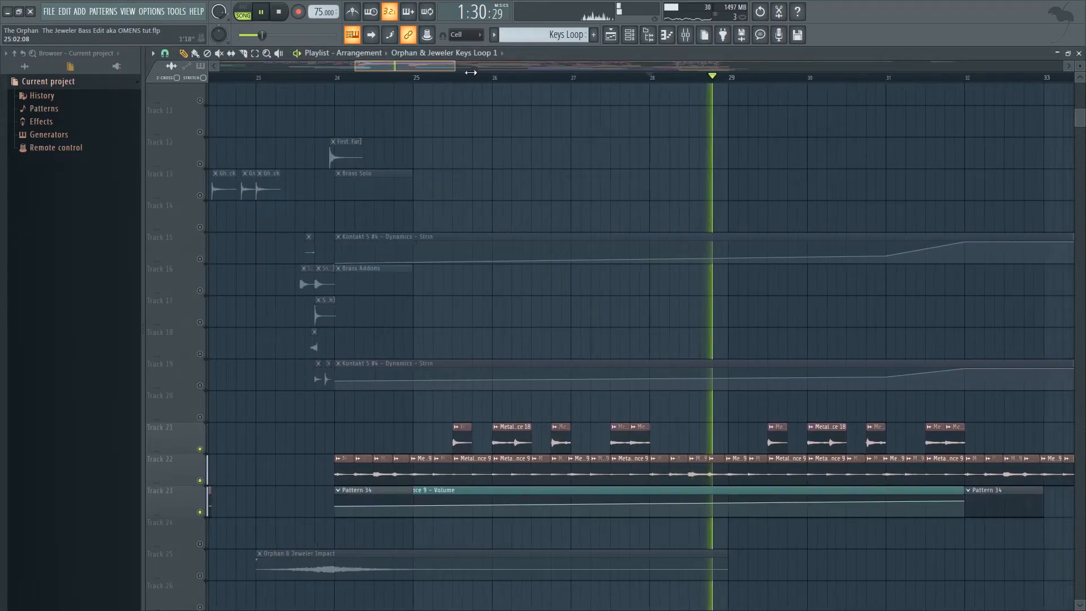
pyautogui.click(667, 34)
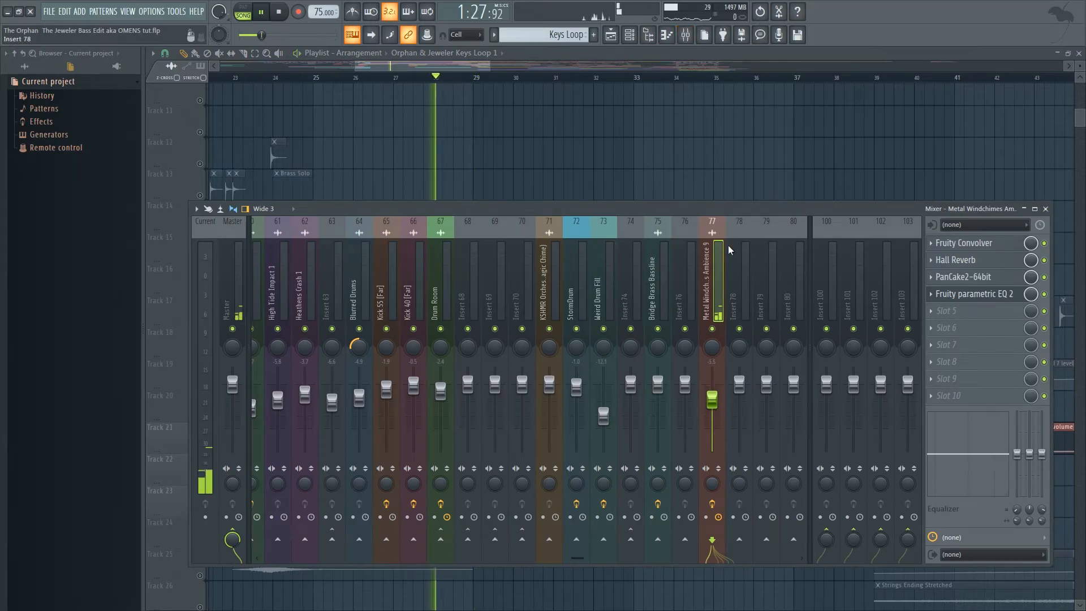
pyautogui.press('F9')
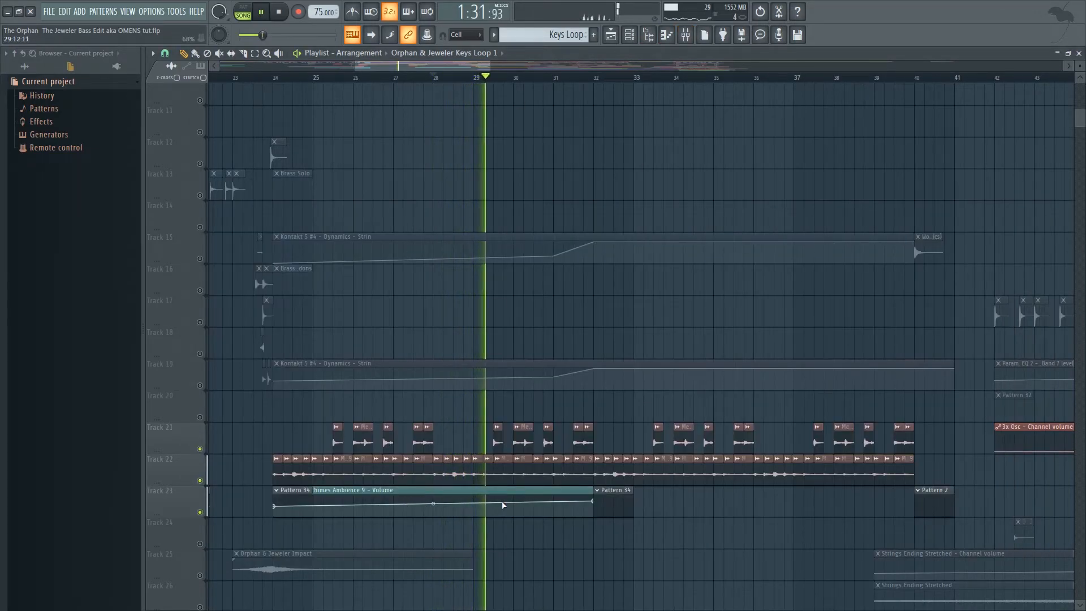
pyautogui.scroll(4, 605, 444)
pyautogui.scroll(-4, 606, 444)
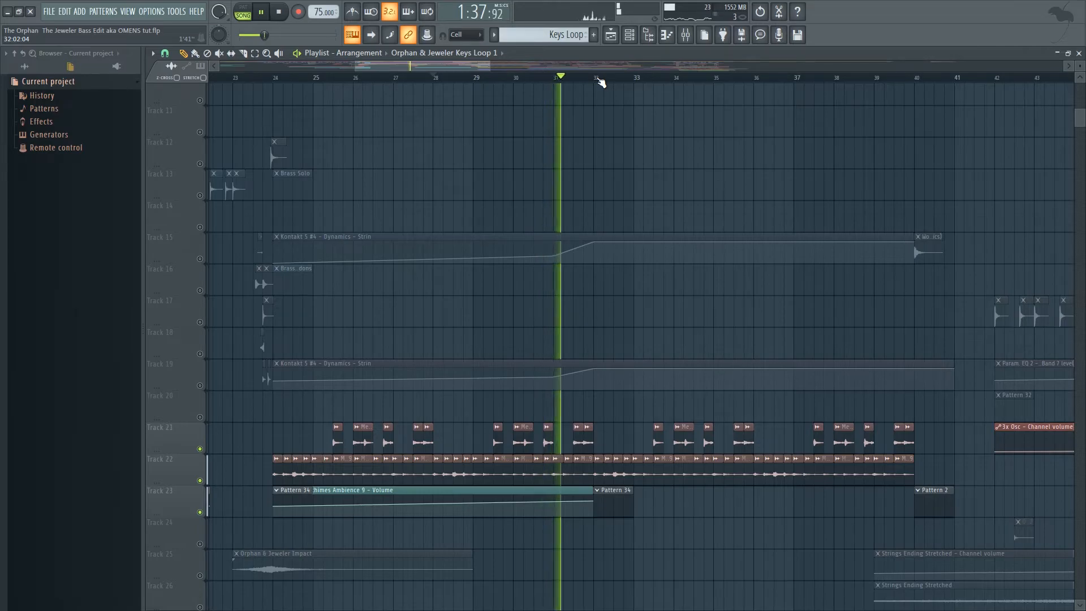
pyautogui.press('space')
# Step: Unmute Track 1 again and audition the Sharpend - Omens clip from bar 28
pyautogui.scroll(10, 614, 260)
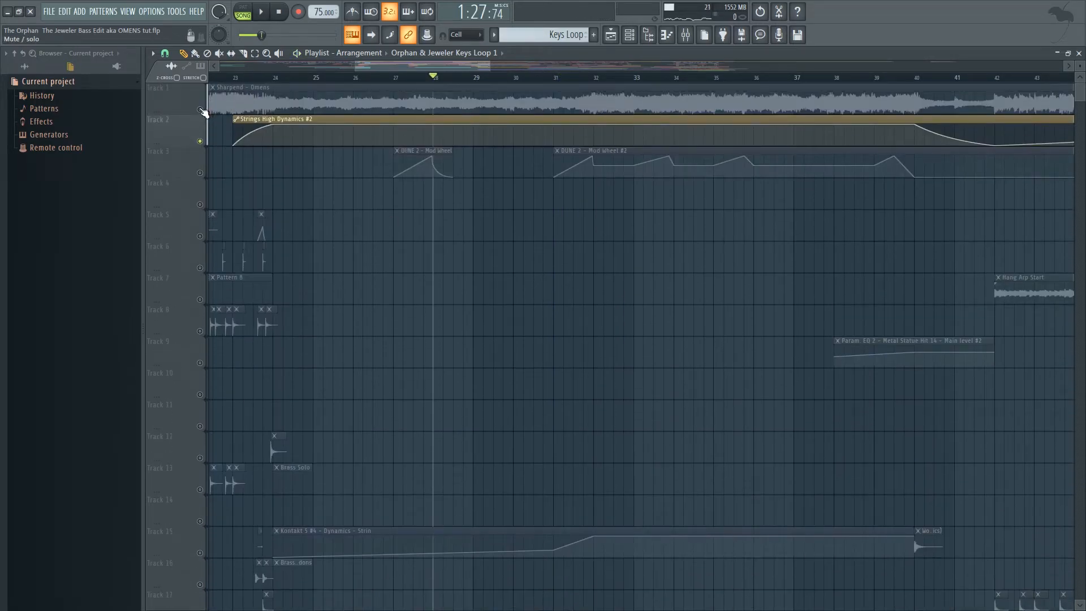
pyautogui.click(202, 112)
pyautogui.scroll(-8, 400, 202)
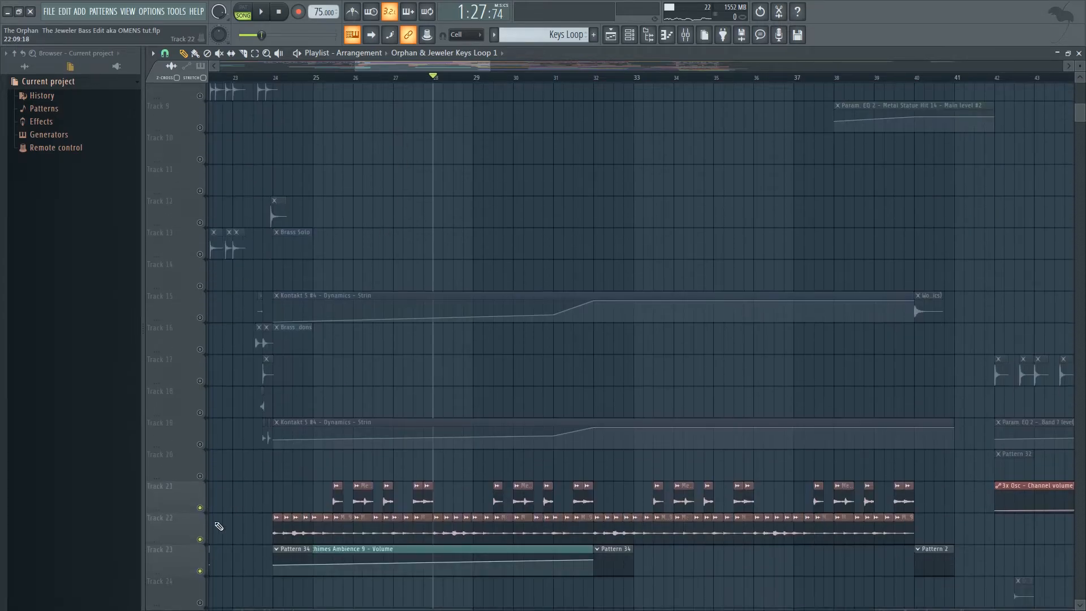
pyautogui.scroll(8, 464, 388)
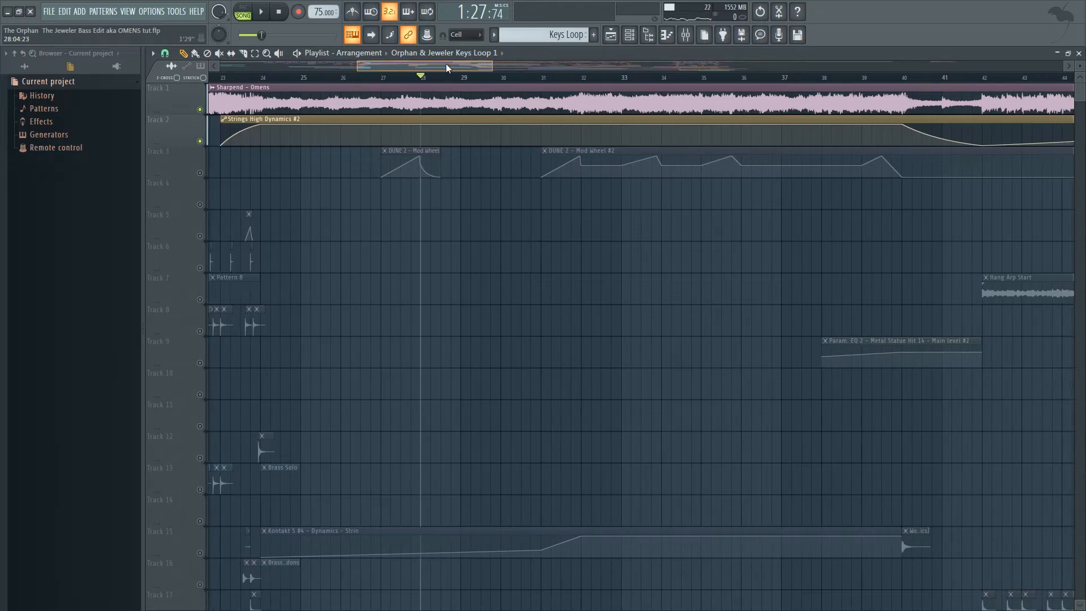
pyautogui.press('space')
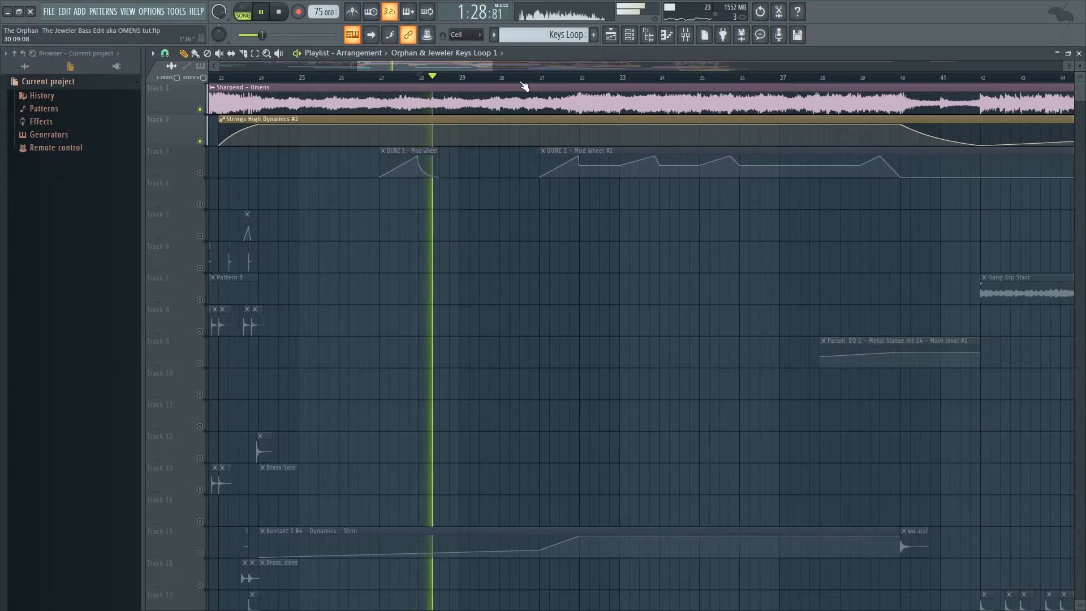
pyautogui.press('space')
# Step: Audition the Sharpend - Omens clip from the middle of bar 31 and again from bar 28
pyautogui.click(562, 78)
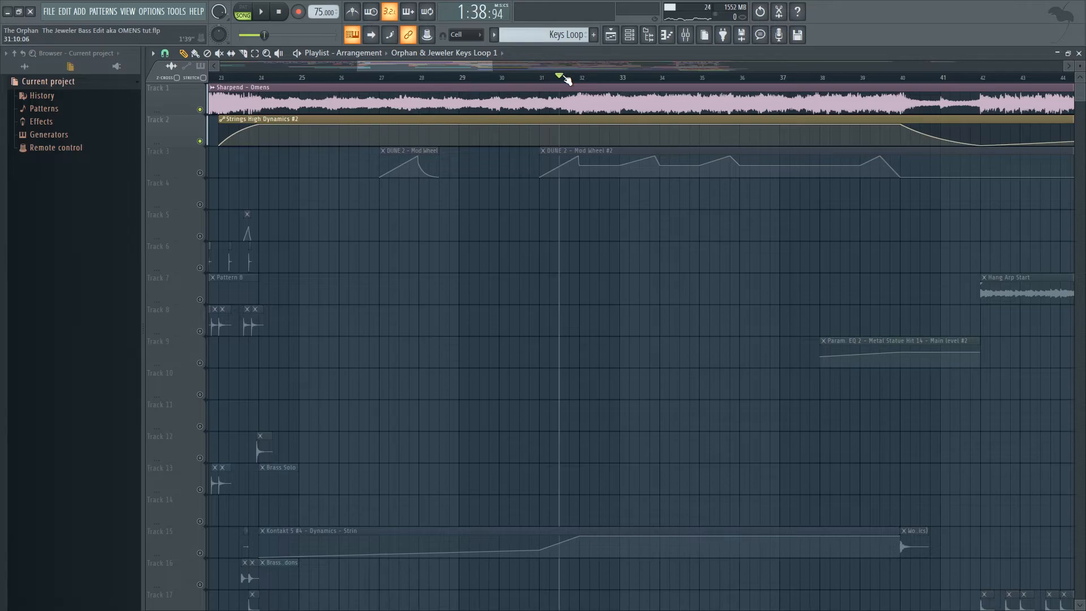
pyautogui.moveTo(477, 66); pyautogui.dragTo(491, 67)
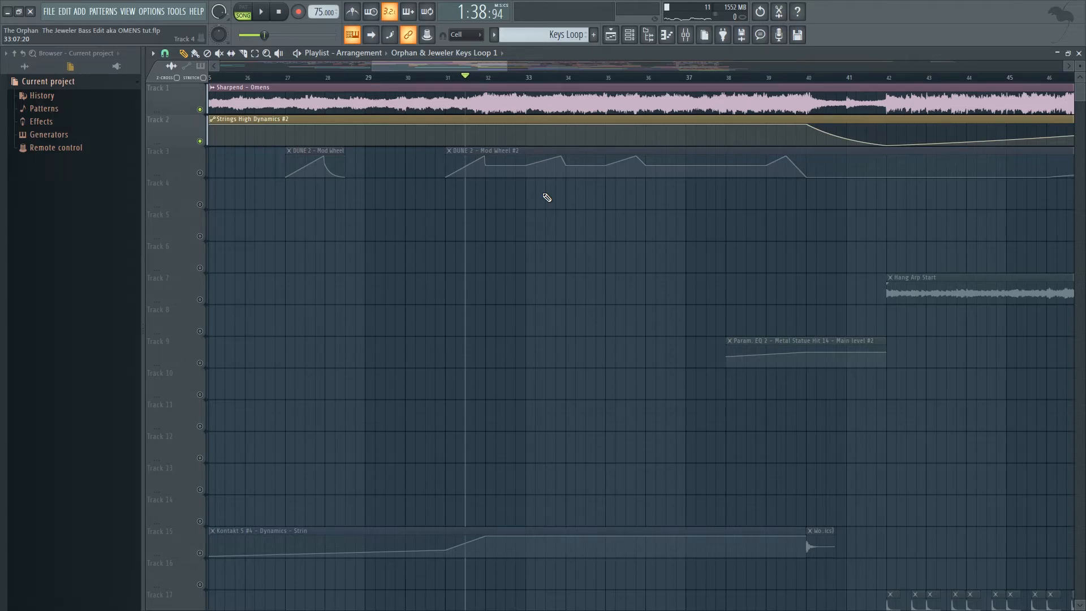
pyautogui.press('space')
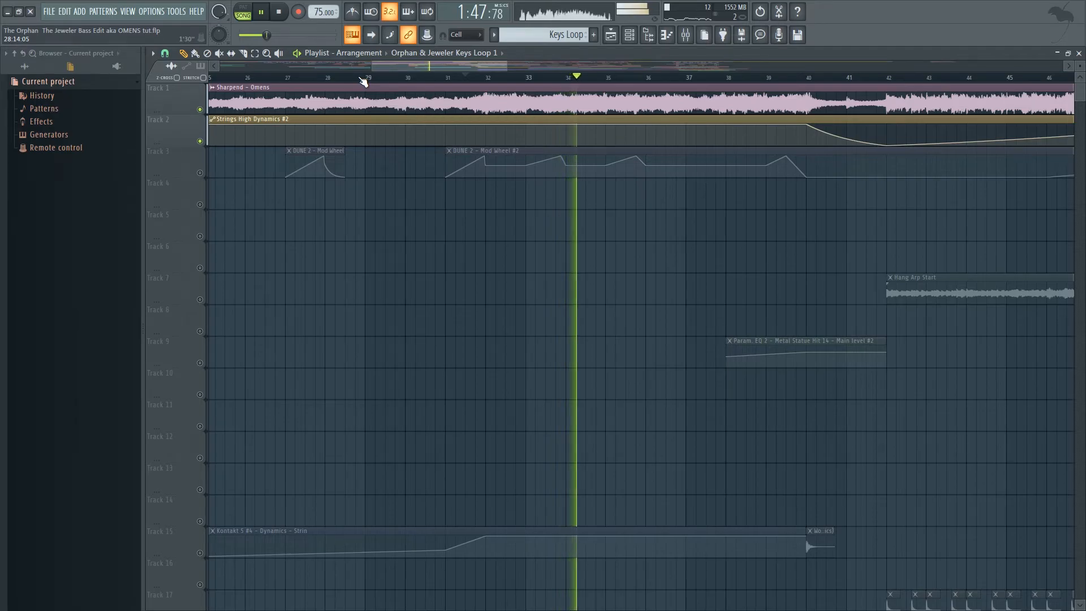
pyautogui.press('space')
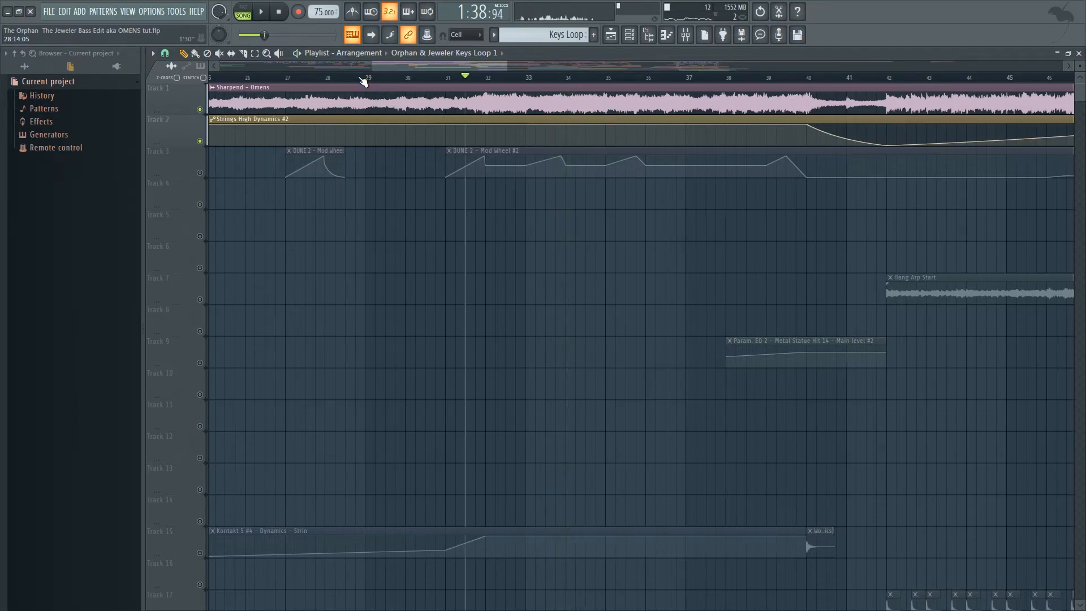
pyautogui.click(349, 80)
pyautogui.press('space')
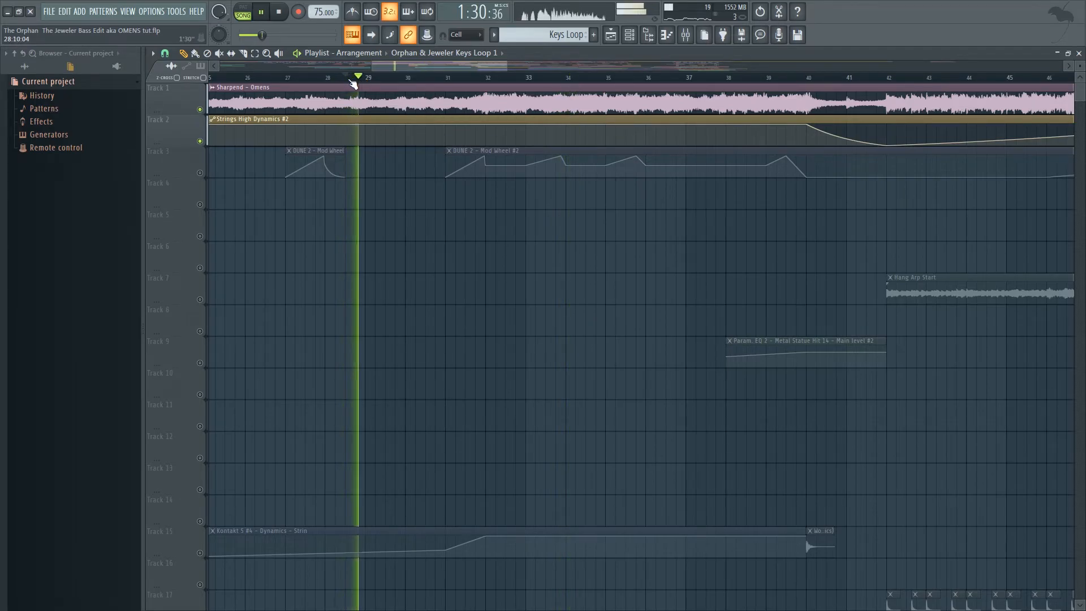
pyautogui.press('space')
# Step: Unmute all playlist tracks and solo Track 9 with the wooden board hits around bars 65 to 80
pyautogui.moveTo(507, 65); pyautogui.dragTo(737, 93)
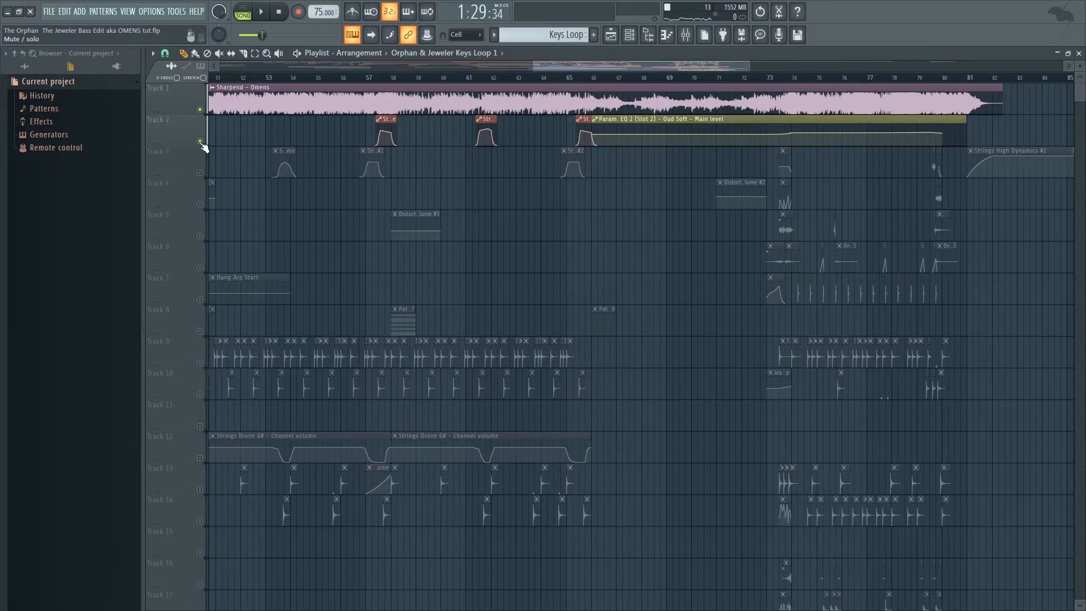
pyautogui.click(200, 141)
pyautogui.moveTo(532, 68); pyautogui.dragTo(621, 68)
pyautogui.scroll(-4, 559, 221)
pyautogui.scroll(4, 559, 221)
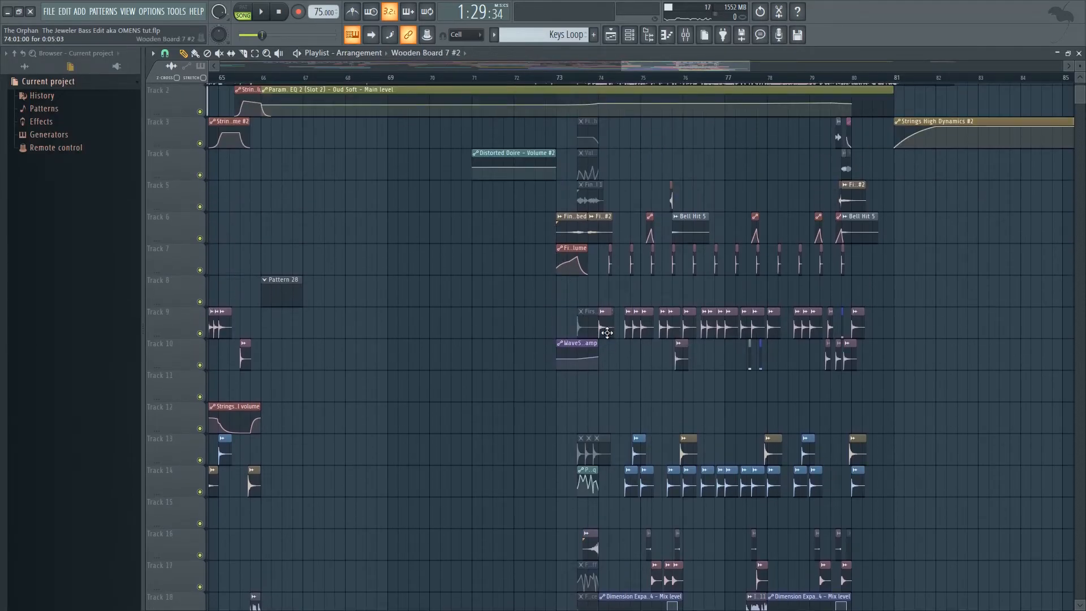
pyautogui.rightClick(200, 333)
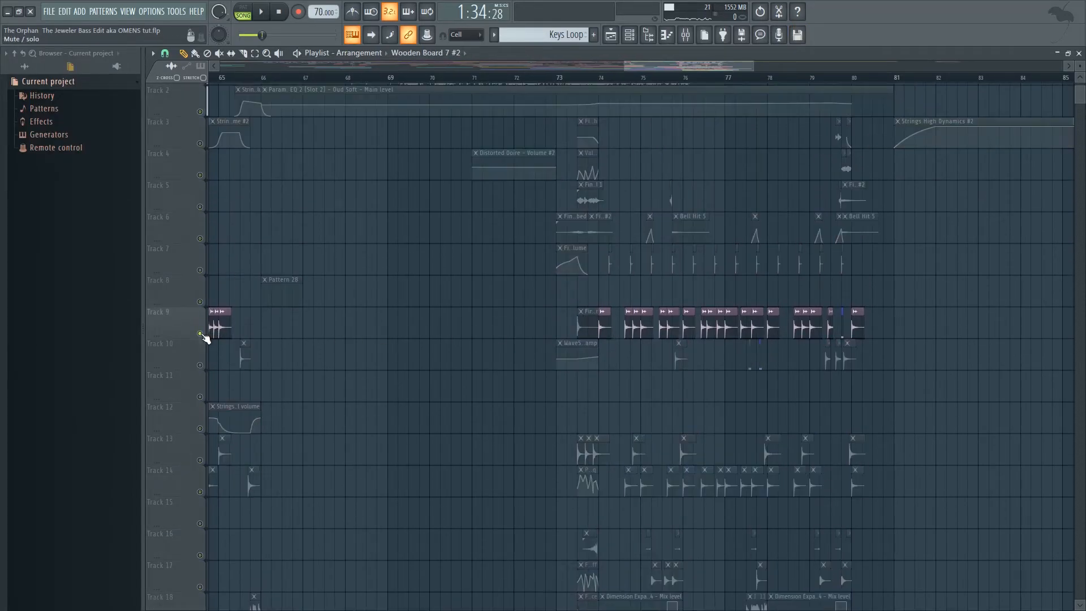
# Step: Unmute Track 2 and audition the wooden board hits on Track 9 from bar 74
pyautogui.click(613, 76)
pyautogui.scroll(1, 254, 172)
pyautogui.click(200, 144)
pyautogui.scroll(-4, 455, 285)
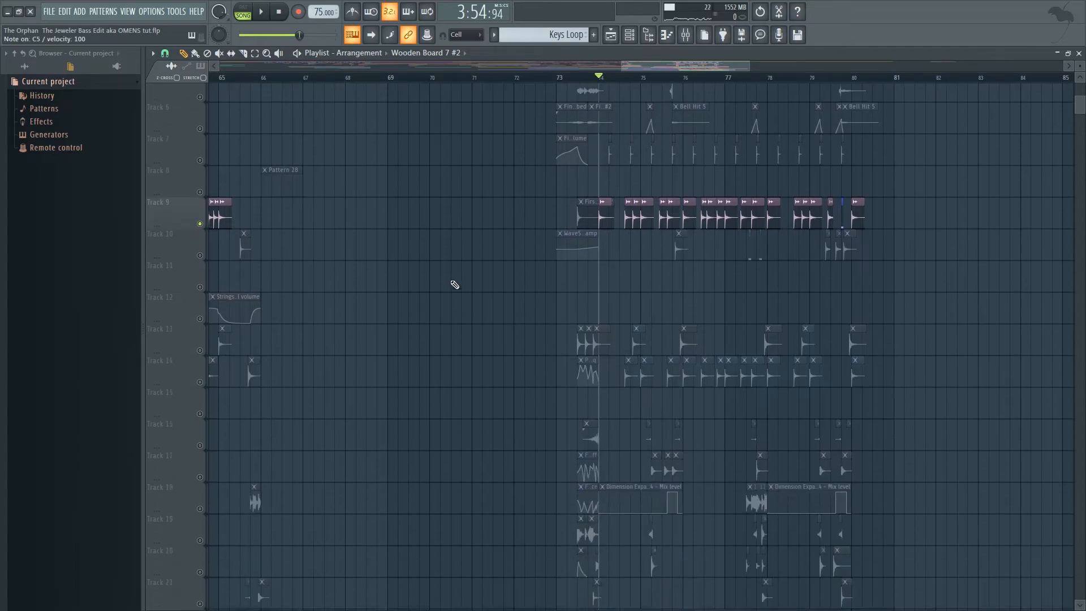
pyautogui.scroll(-4, 455, 284)
pyautogui.press('space')
pyautogui.press('space')
# Step: Unmute Tracks 57 to 59 with the kick layers around bars 74 to 80
pyautogui.scroll(-11, 455, 285)
pyautogui.scroll(-18, 455, 285)
pyautogui.scroll(-11, 461, 278)
pyautogui.moveTo(204, 327); pyautogui.dragTo(205, 385)
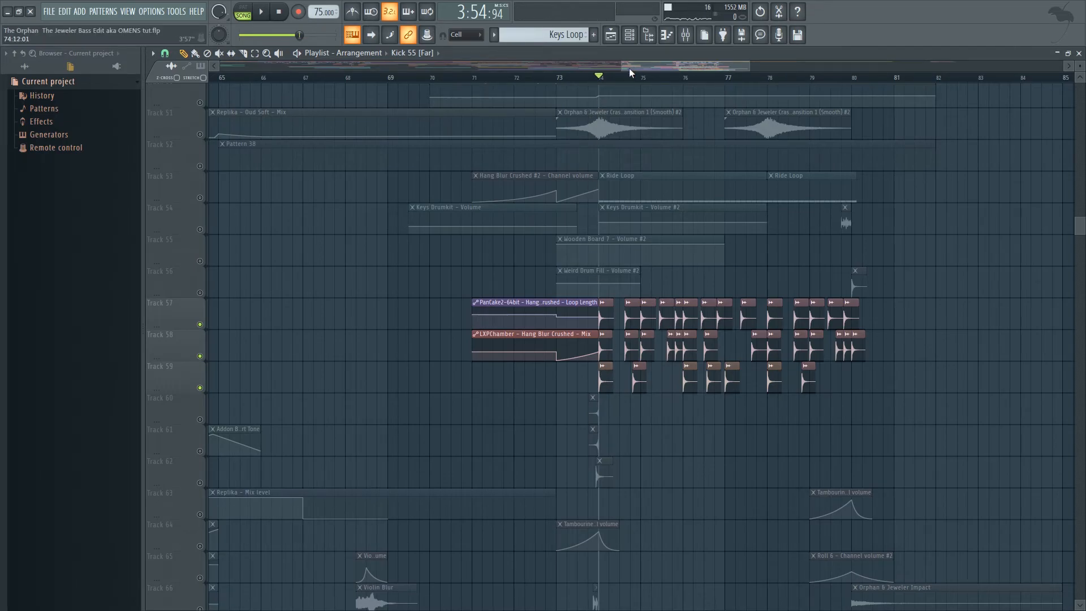
pyautogui.moveTo(625, 66); pyautogui.dragTo(701, 67)
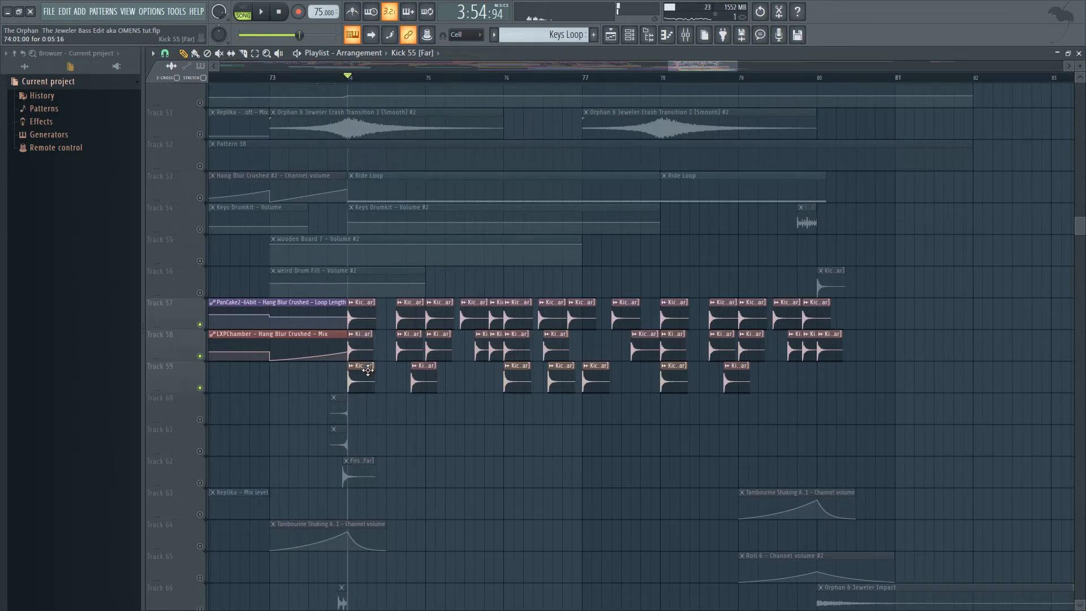
# Step: Mute Tracks 57 to 59 and play the arrangement from the middle of bar 74 without the kick layers
pyautogui.scroll(10, 402, 119)
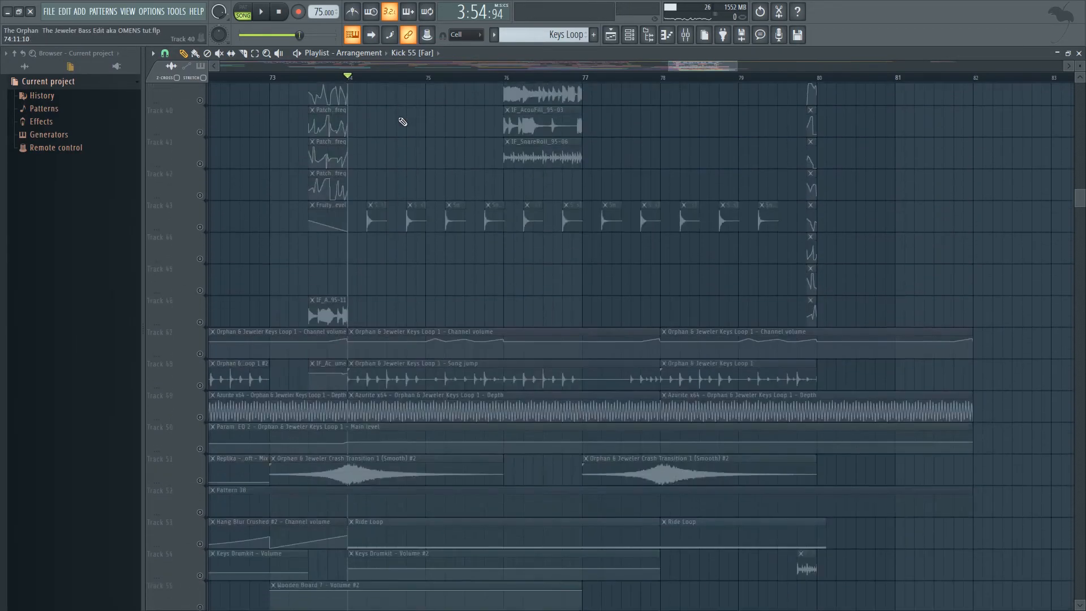
pyautogui.scroll(-5, 403, 127)
pyautogui.scroll(-4, 339, 219)
pyautogui.click(200, 384)
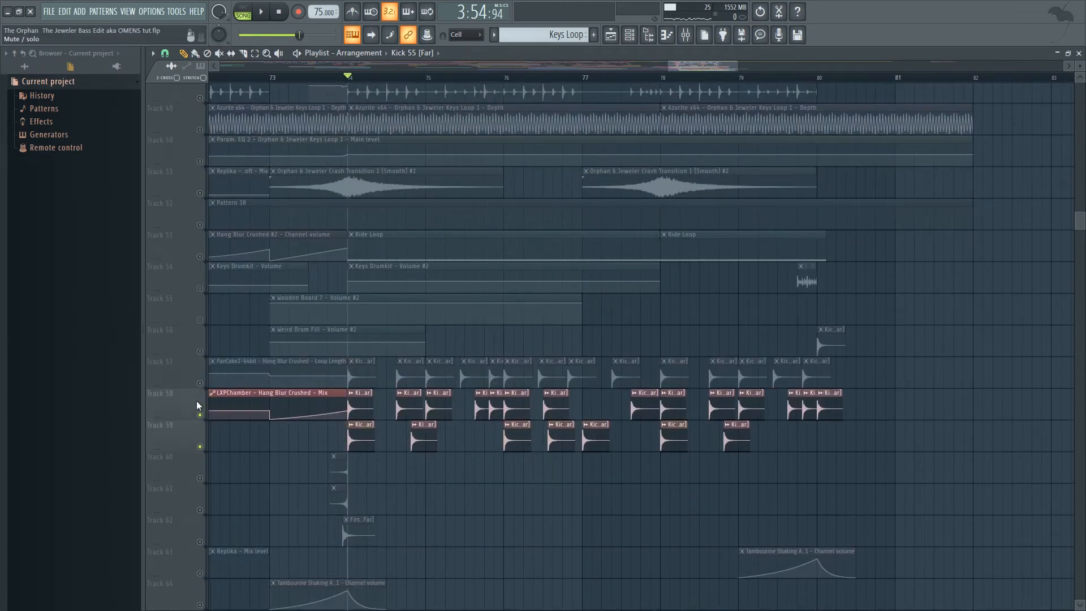
pyautogui.click(199, 415)
pyautogui.click(200, 447)
pyautogui.click(388, 75)
pyautogui.press('space')
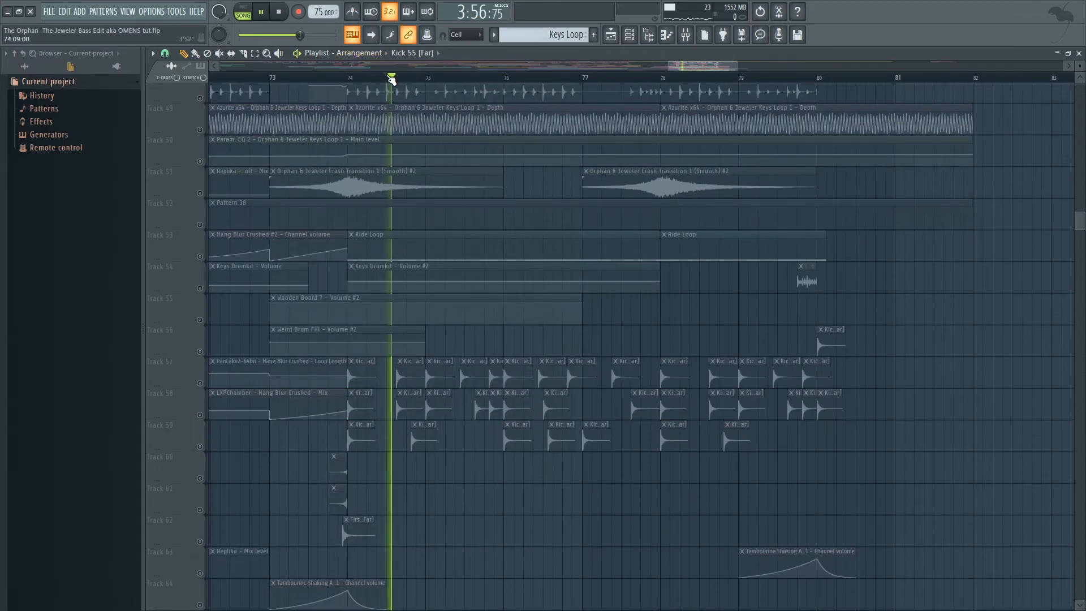
pyautogui.press('space')
# Step: Unmute Tracks 57 to 59 again and audition the layered kicks from the middle of bar 74
pyautogui.click(200, 447)
pyautogui.click(200, 415)
pyautogui.click(200, 383)
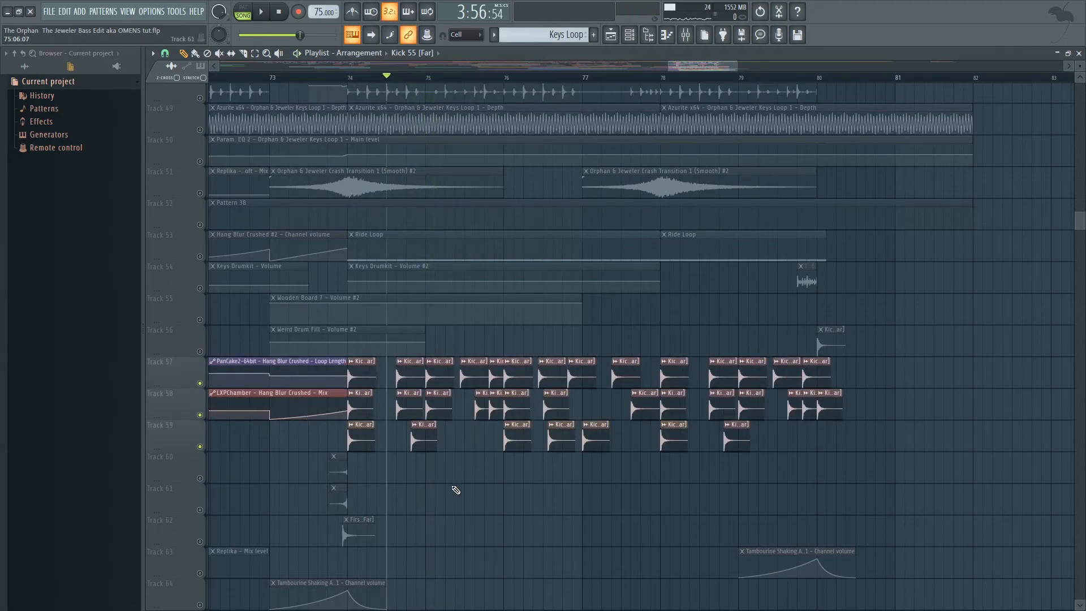
pyautogui.press('space')
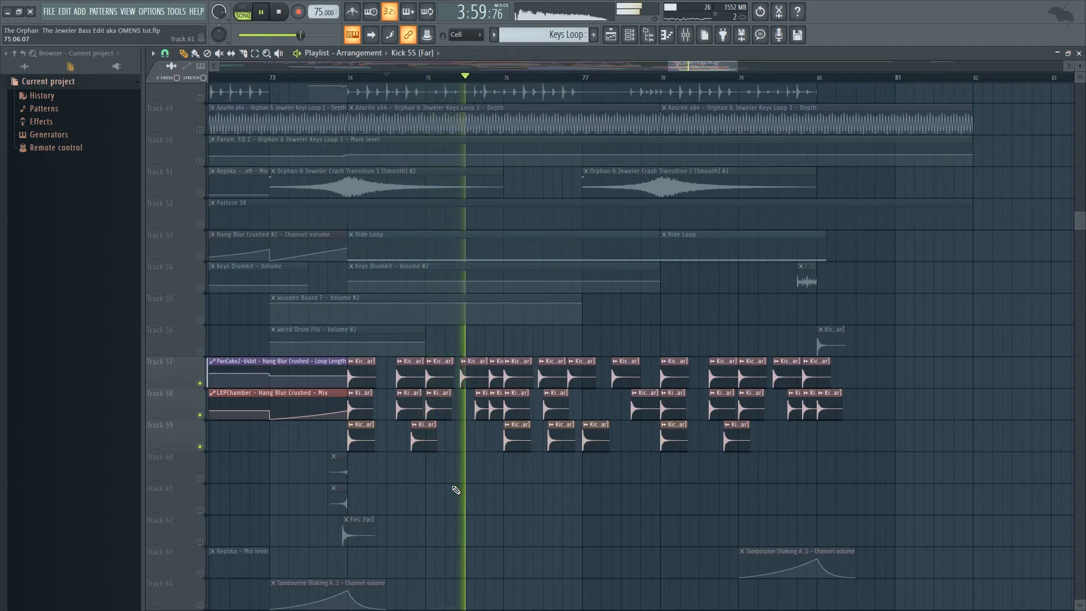
pyautogui.press('space')
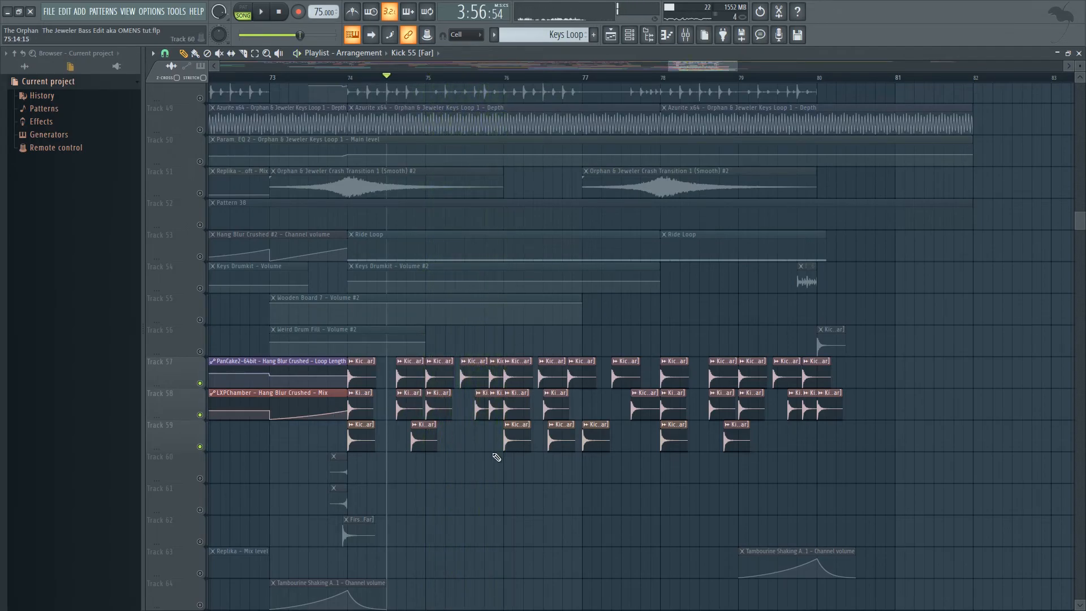
# Step: Unmute all playlist tracks, solo Track 2 and bring back Track 1 with the Sharpend - Omens clip
pyautogui.moveTo(1080, 225); pyautogui.dragTo(1080, 92)
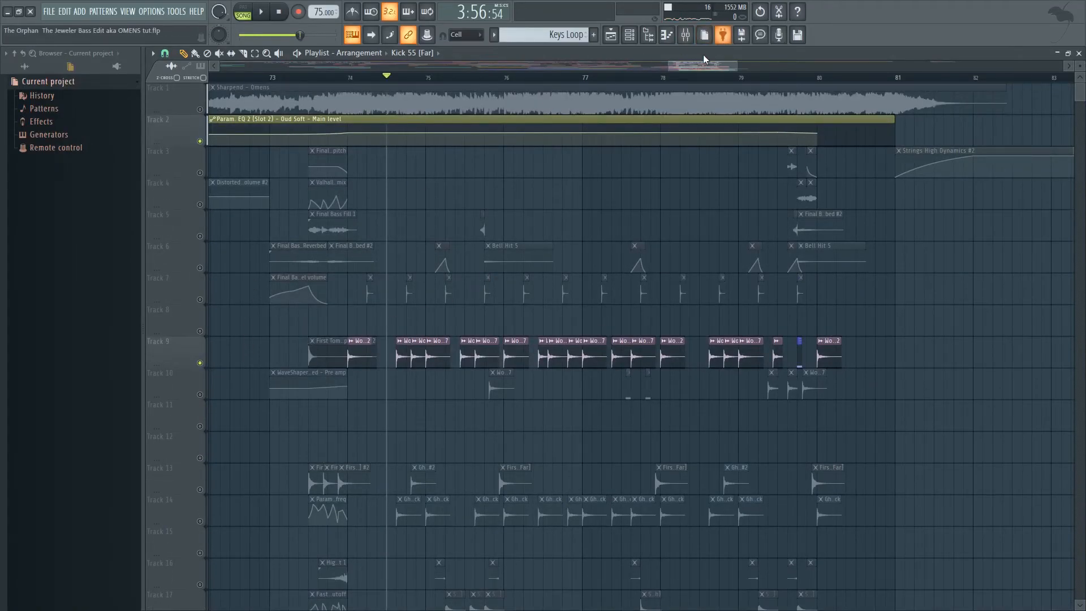
pyautogui.moveTo(673, 65); pyautogui.dragTo(619, 65)
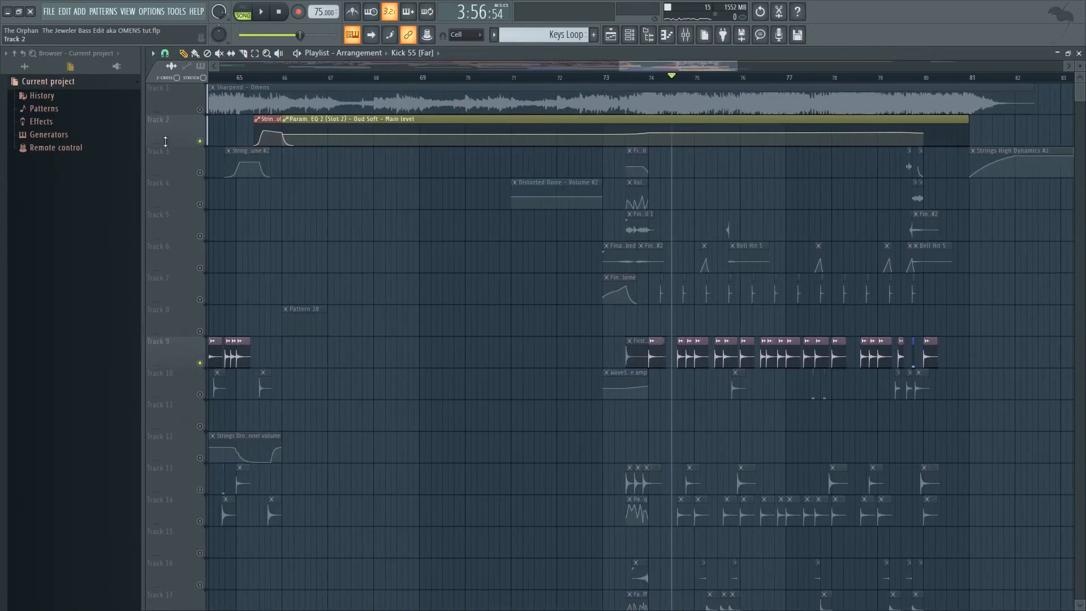
pyautogui.rightClick(200, 141)
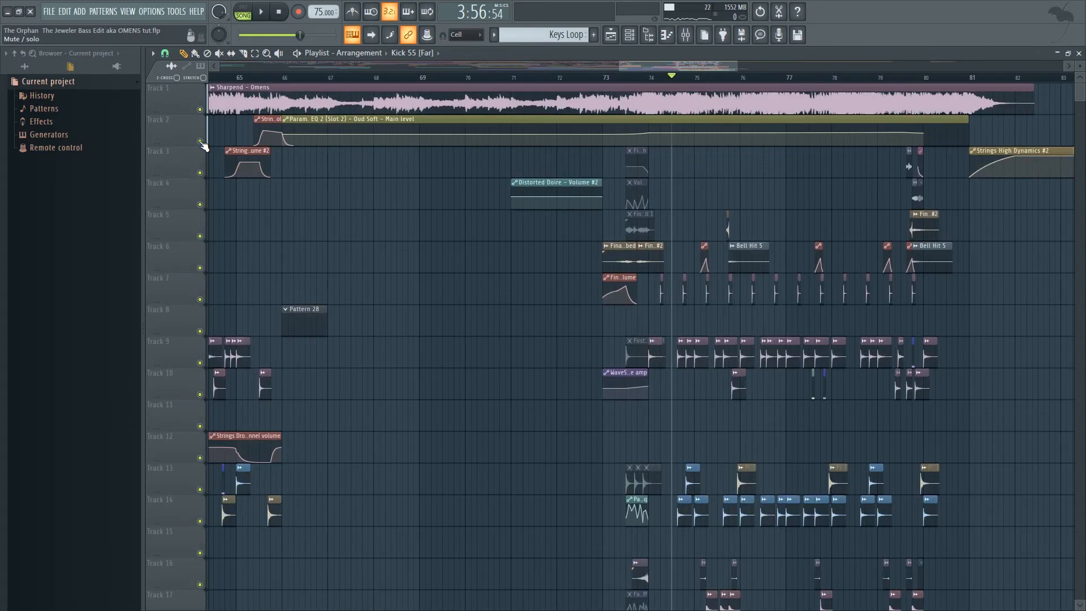
pyautogui.rightClick(201, 141)
pyautogui.click(199, 109)
# Step: Audition the Sharpend - Omens clip on Track 1 from bar 73
pyautogui.moveTo(666, 65); pyautogui.dragTo(674, 66)
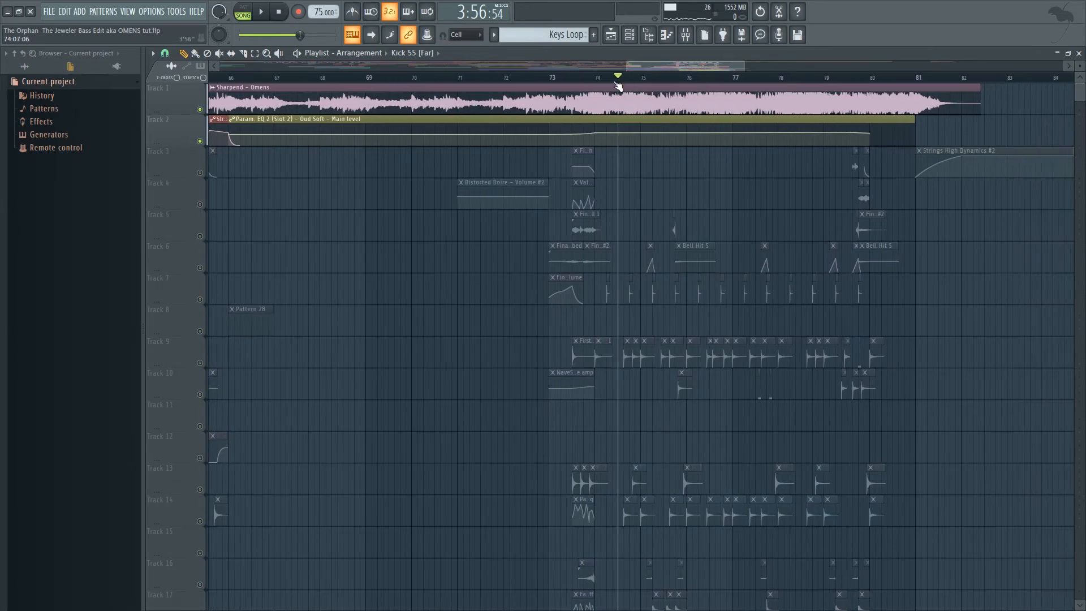
pyautogui.moveTo(562, 78); pyautogui.dragTo(549, 78)
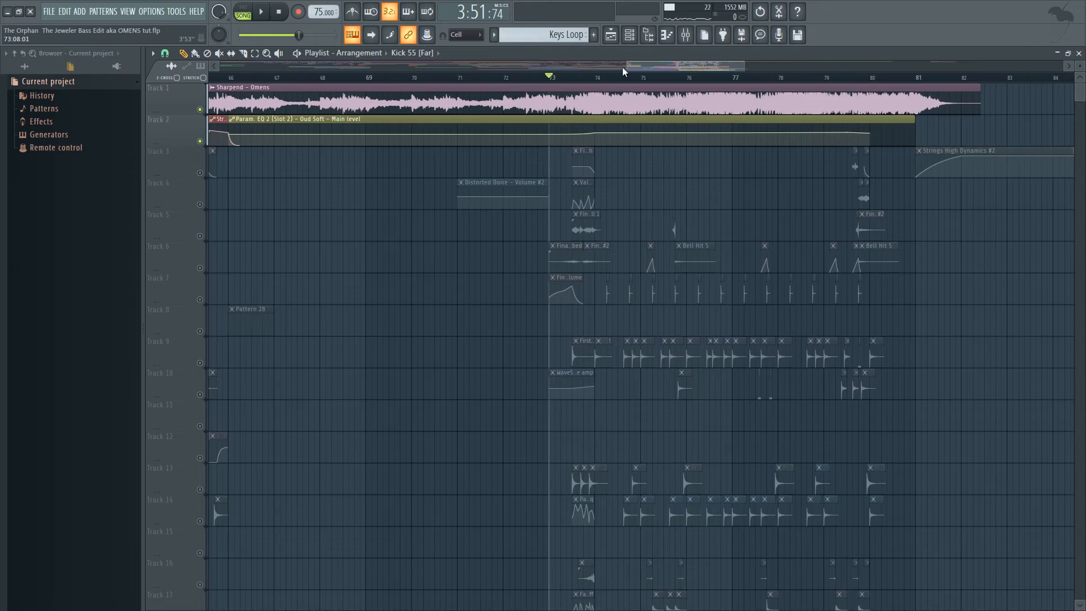
pyautogui.moveTo(653, 62); pyautogui.dragTo(673, 63)
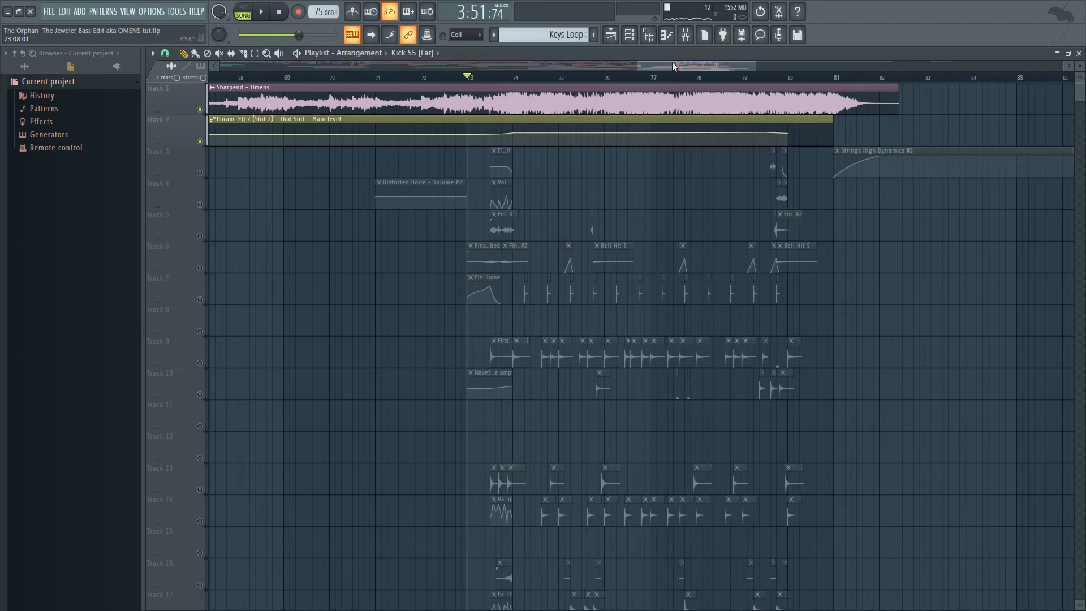
pyautogui.press('space')
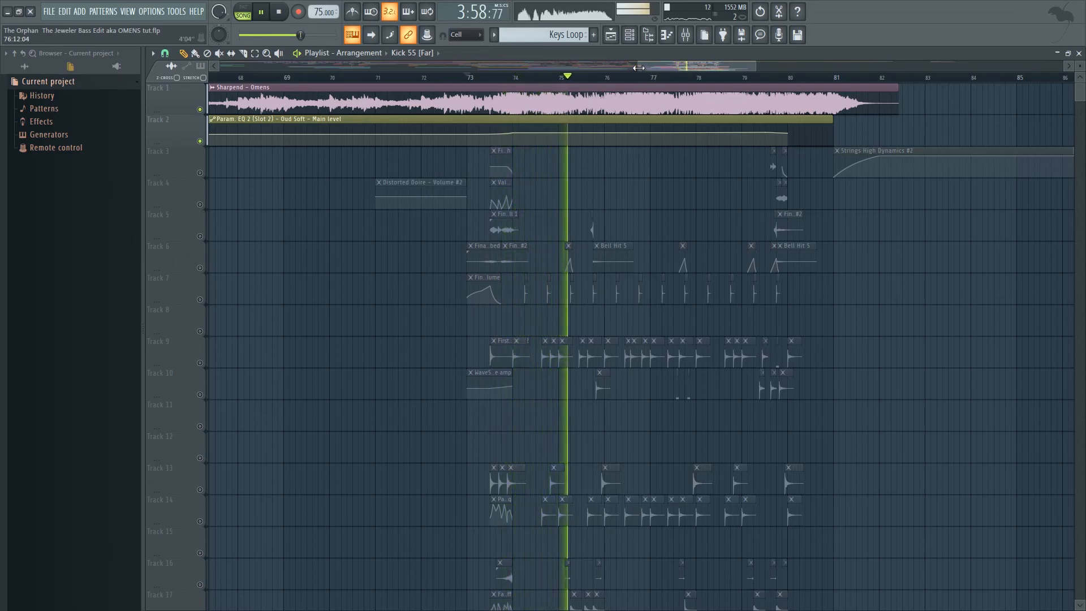
pyautogui.press('space')
# Step: Delete the Orphan & Jeweler Keys Loop 1 clip at bar 8 on Track 2 and audition Sharpend - Omens from just before bar 8
pyautogui.moveTo(639, 68); pyautogui.dragTo(581, 69)
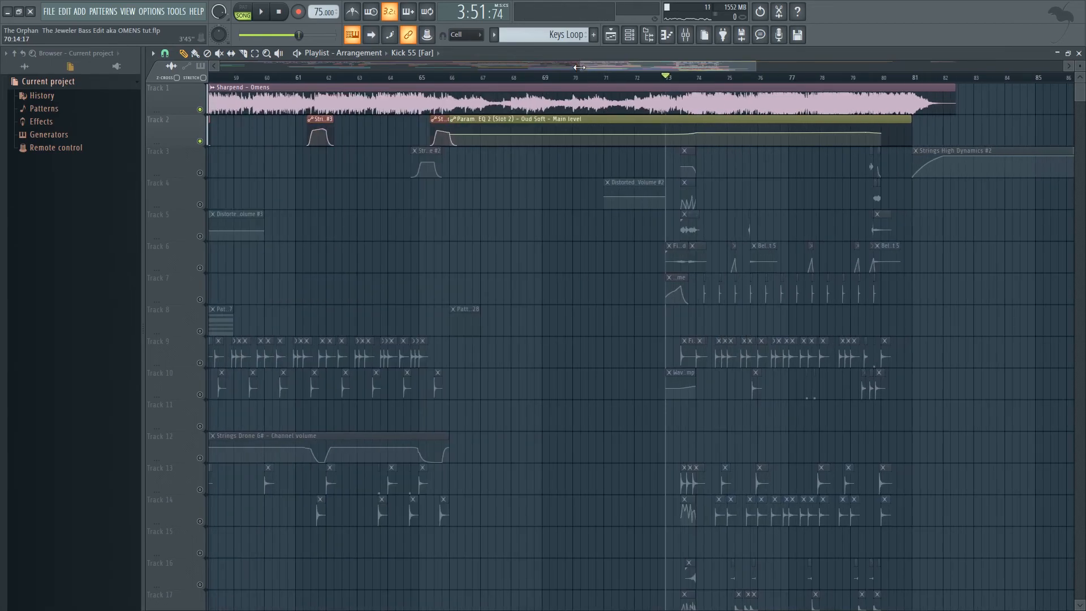
pyautogui.moveTo(582, 67); pyautogui.dragTo(222, 110)
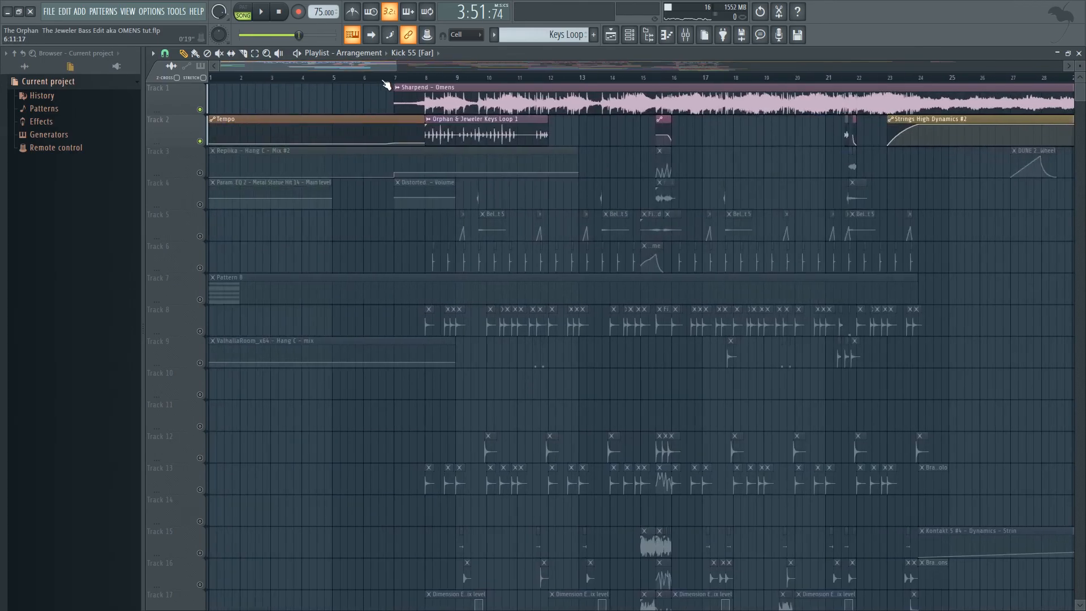
pyautogui.rightClick(461, 129)
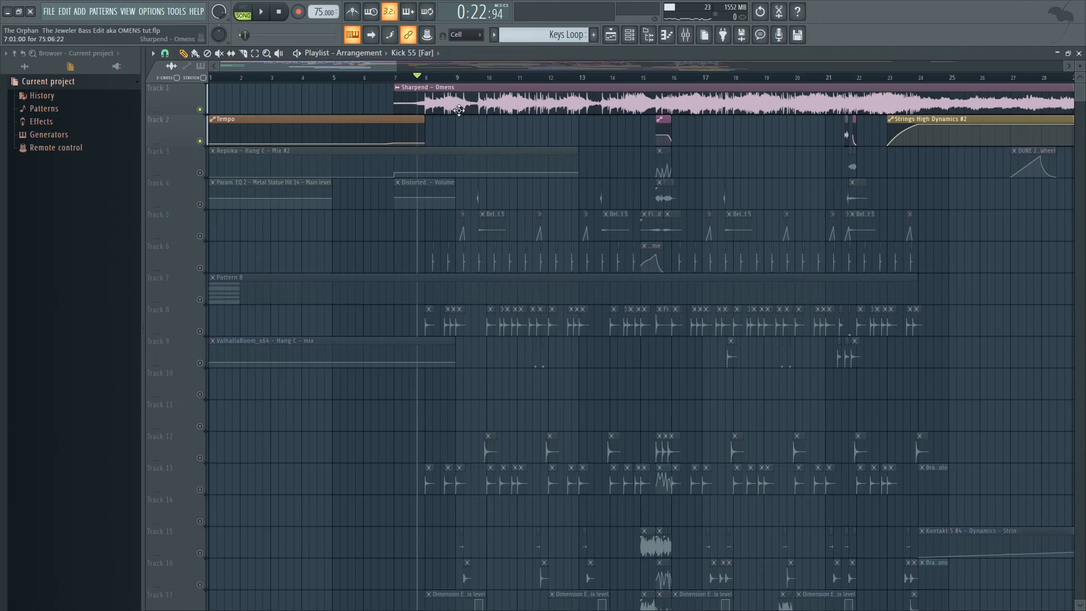
pyautogui.press('space')
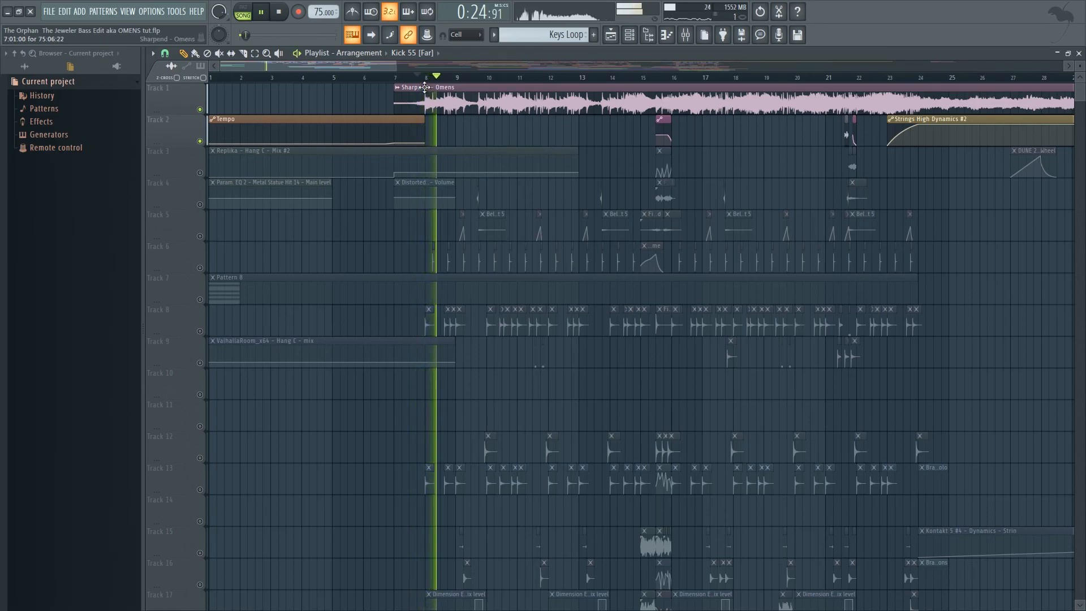
pyautogui.press('space')
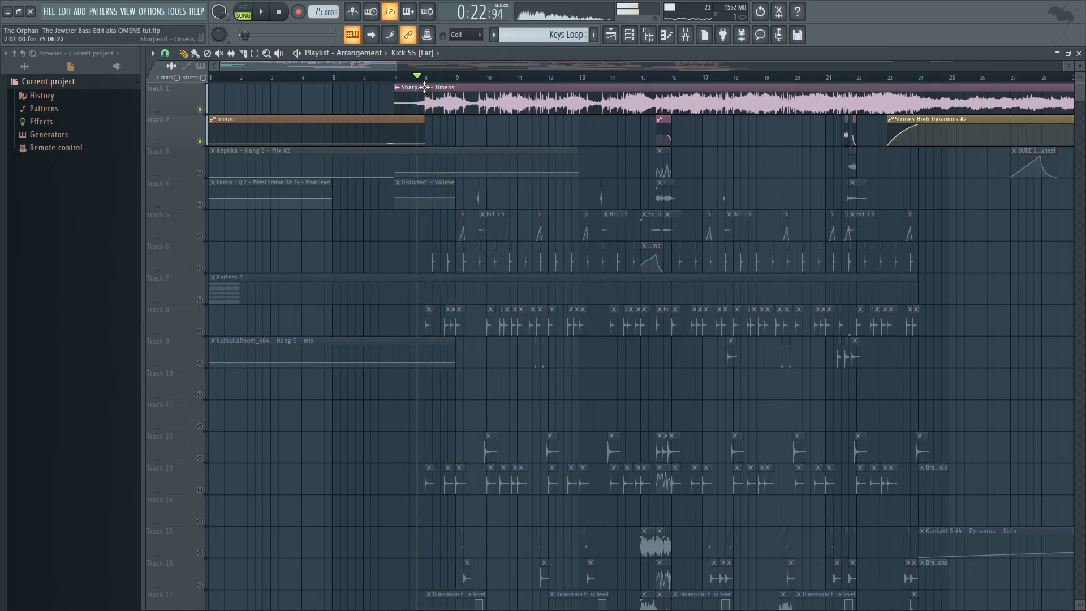